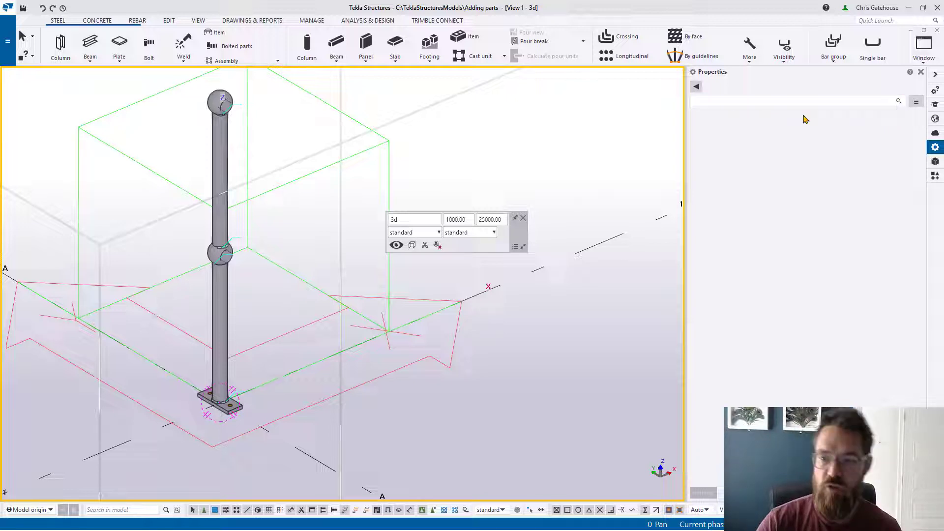
Hide the Properties panel and view settings pop-up, and pan the post into view.
{"action": "left_click", "coordinate": [920, 72]}
{"action": "left_click", "coordinate": [523, 218]}
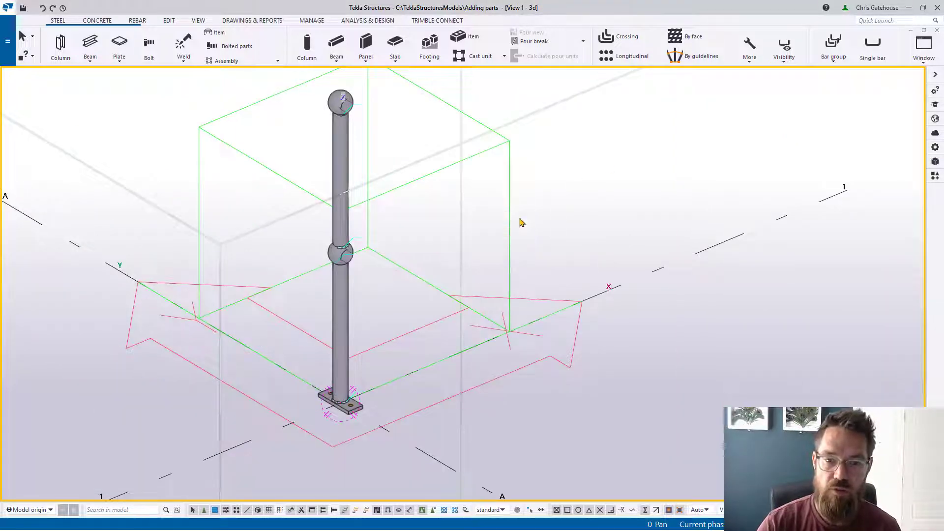
{"action": "middle_click_drag", "start_coordinate": [350, 164], "coordinate": [354, 223]}
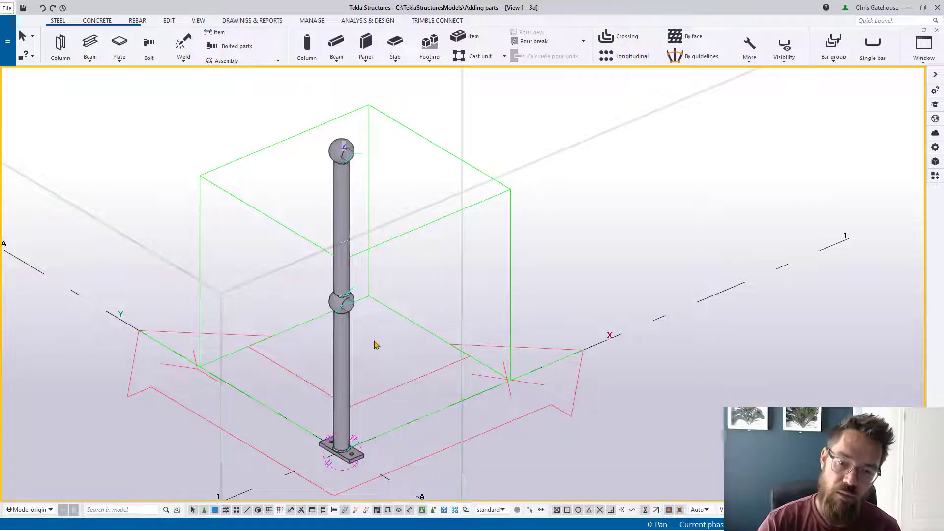
Select the lower and upper column tubes to check them, then deselect.
{"action": "left_click", "coordinate": [343, 363]}
{"action": "left_click", "coordinate": [342, 236]}
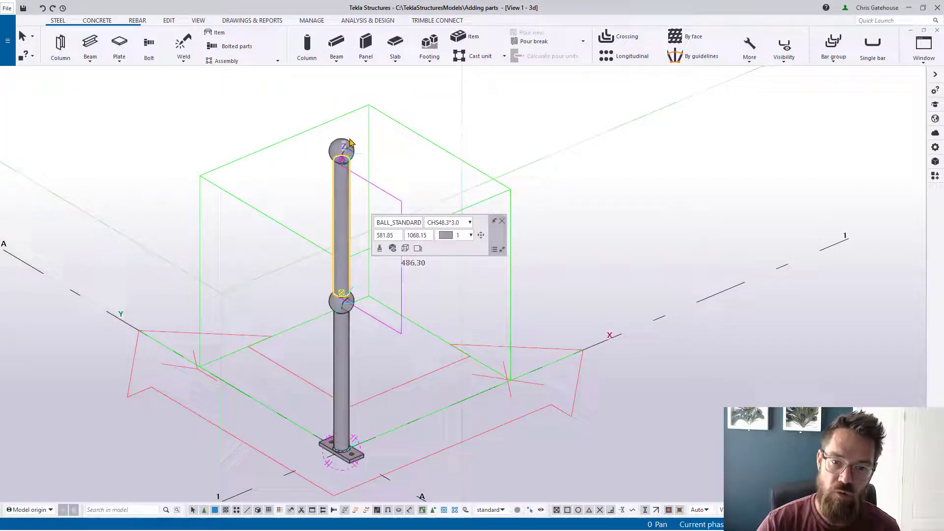
{"action": "left_click", "coordinate": [401, 364]}
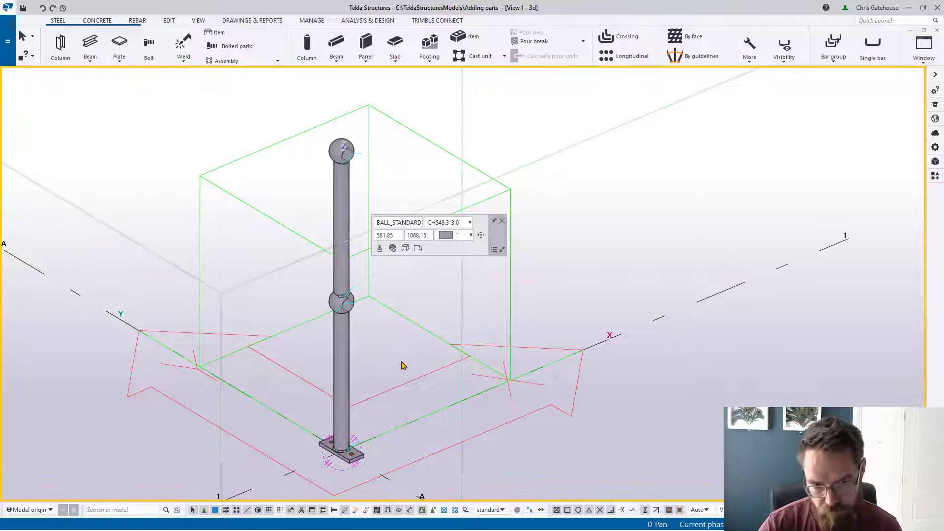
{"action": "left_click", "coordinate": [553, 382]}
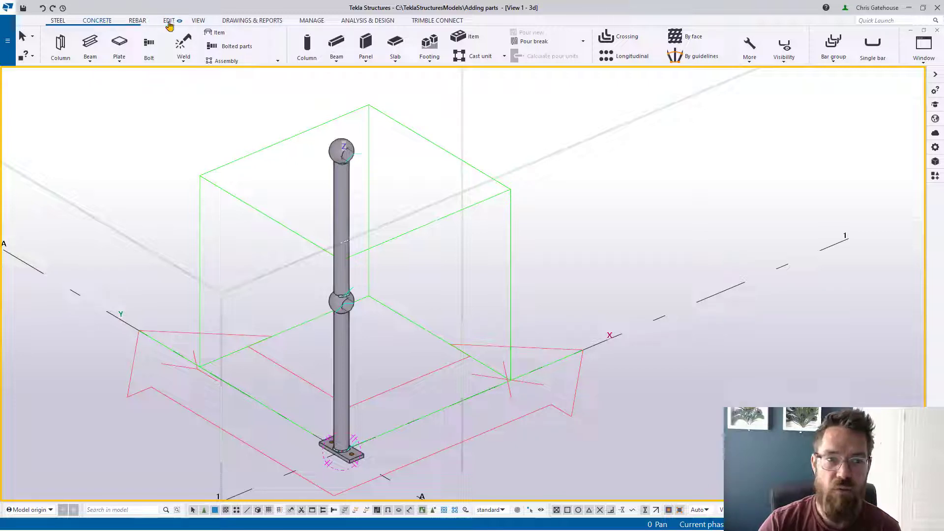
{"action": "left_click", "coordinate": [252, 22]}
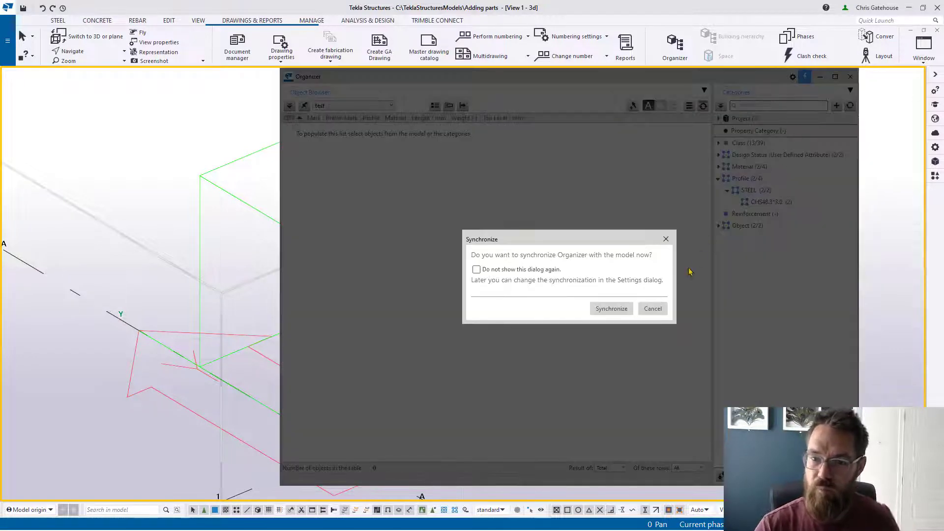
{"action": "left_click", "coordinate": [609, 310]}
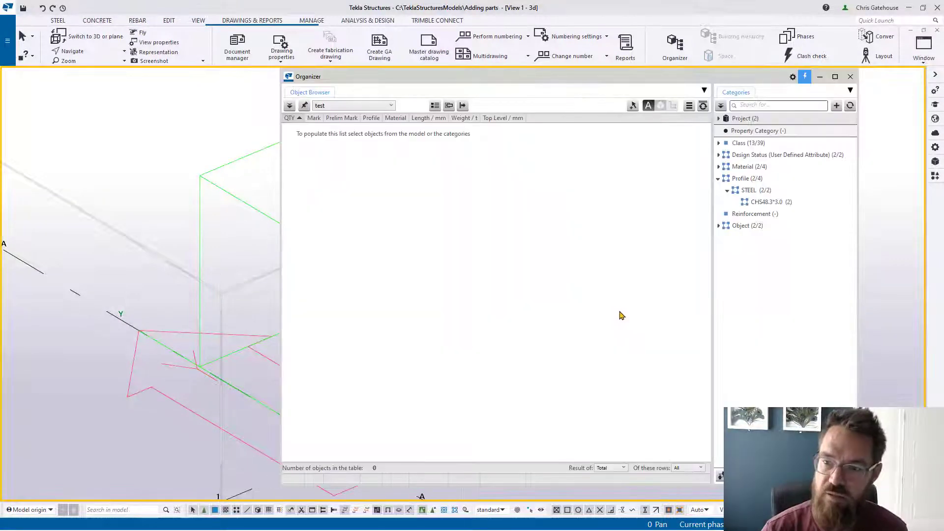
{"action": "left_click", "coordinate": [765, 201]}
{"action": "left_click", "coordinate": [759, 193]}
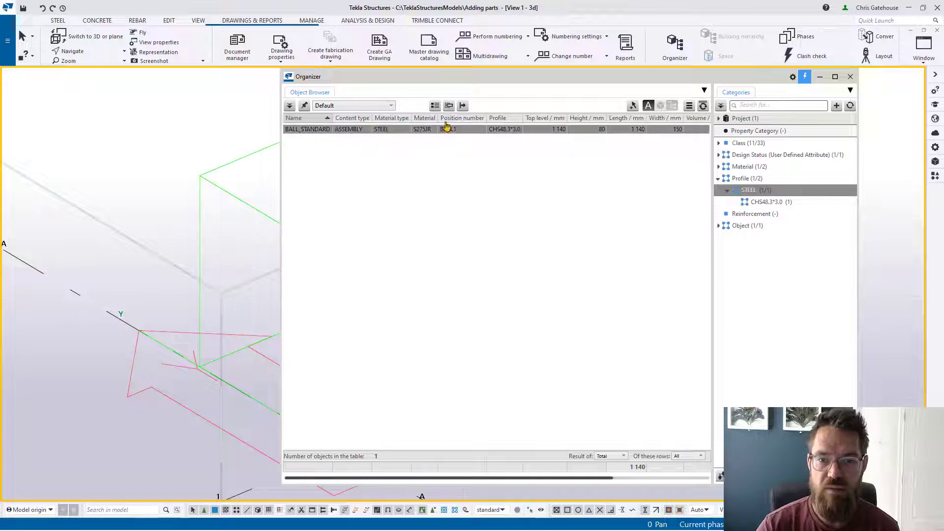
{"action": "left_click", "coordinate": [687, 108]}
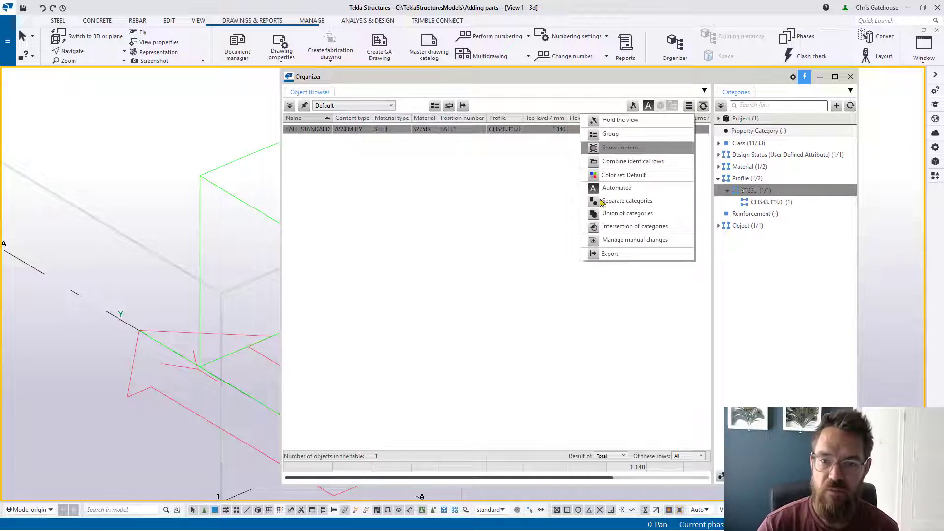
{"action": "left_click", "coordinate": [634, 148]}
{"action": "left_click", "coordinate": [592, 297]}
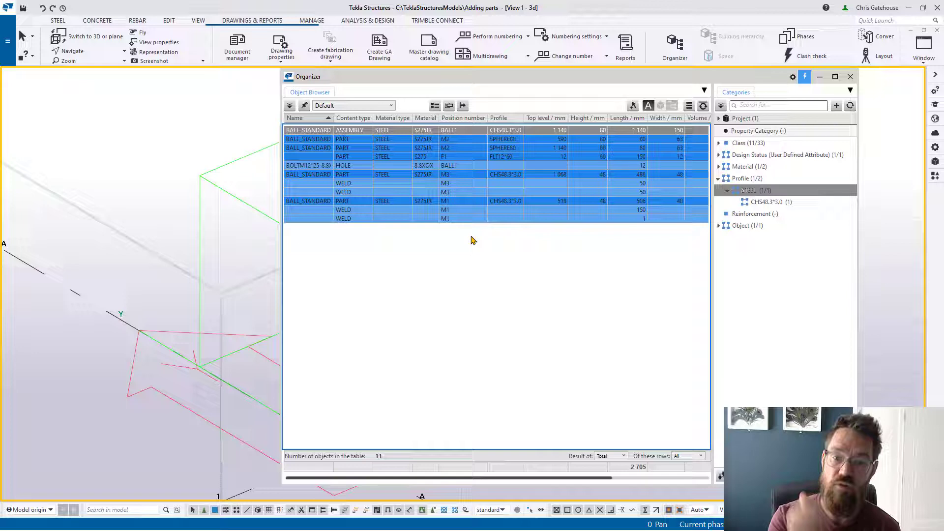
{"action": "left_click", "coordinate": [855, 78]}
Copy the base plate and column tube with Copy special > Linear, dX 600 along X.
{"action": "left_click", "coordinate": [655, 305]}
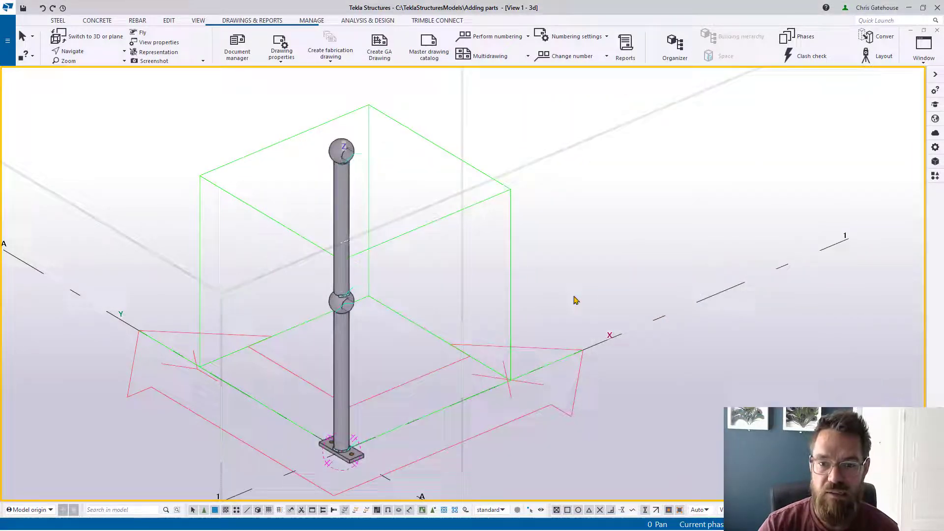
{"action": "middle_click_drag", "start_coordinate": [575, 300], "coordinate": [435, 258]}
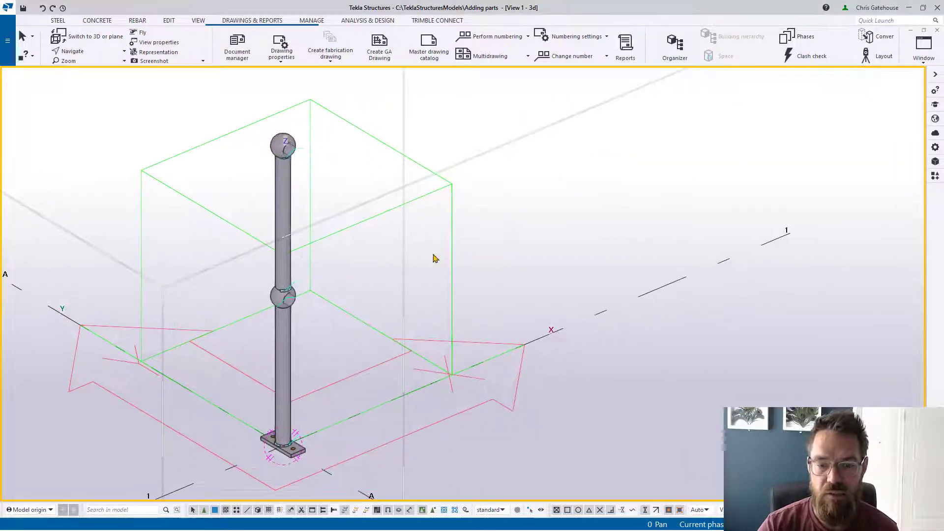
{"action": "left_click", "coordinate": [298, 449]}
{"action": "left_click", "coordinate": [292, 305], "text": "ctrl"}
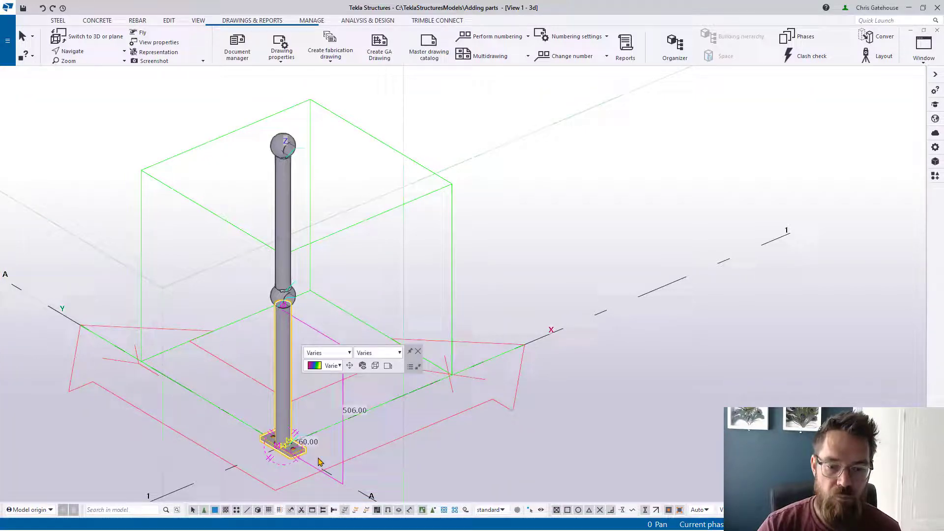
{"action": "middle_click_drag", "start_coordinate": [268, 300], "coordinate": [255, 177], "text": "ctrl"}
{"action": "right_click", "coordinate": [236, 151]}
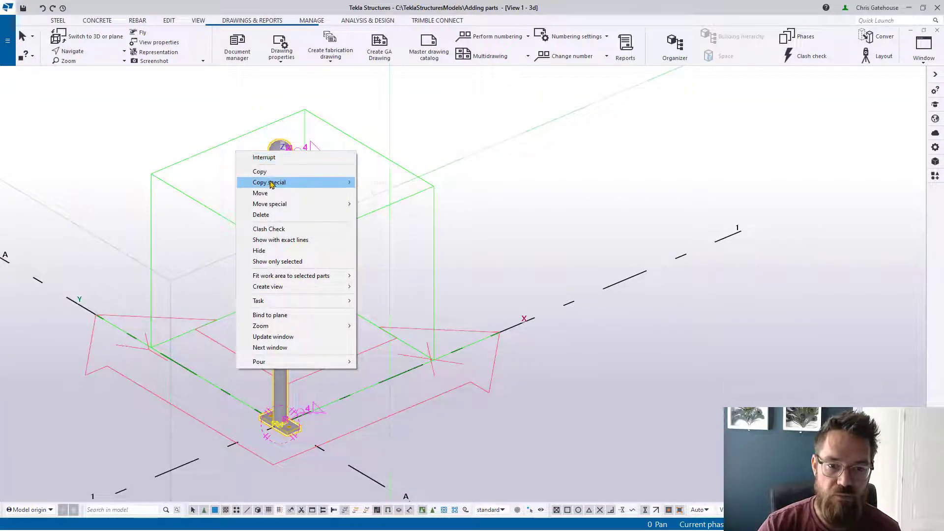
{"action": "mouse_move", "coordinate": [295, 183]}
{"action": "left_click", "coordinate": [378, 182]}
{"action": "left_click", "coordinate": [281, 425]}
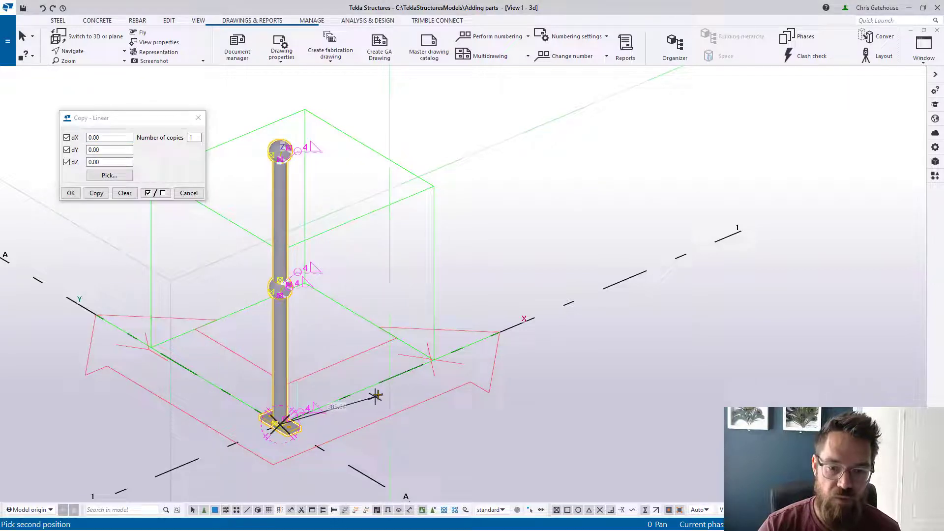
{"action": "left_click", "coordinate": [412, 370]}
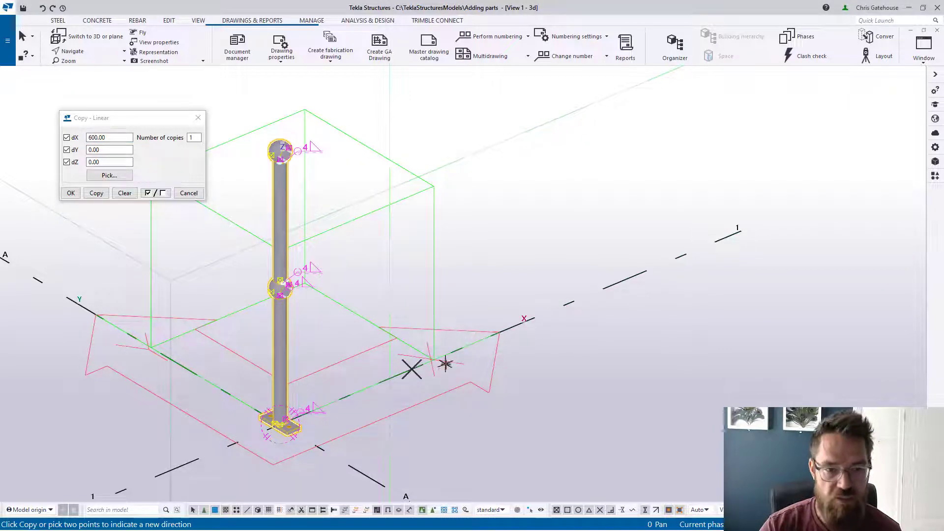
{"action": "left_click", "coordinate": [72, 194]}
Zoom in and inspect the copied post's base-plate and upper ball welds.
{"action": "left_click", "coordinate": [426, 283]}
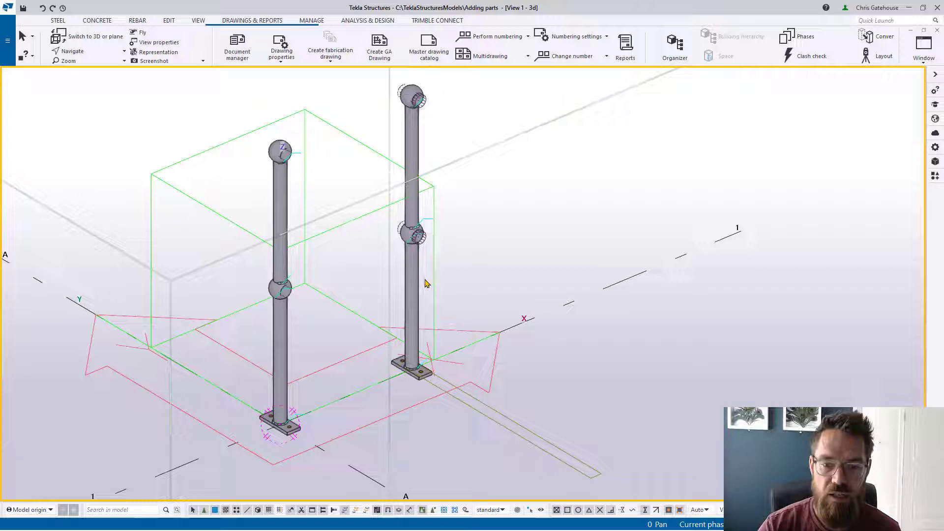
{"action": "scroll", "coordinate": [426, 283], "scroll_direction": "up", "scroll_amount": 3}
{"action": "left_click", "coordinate": [421, 375]}
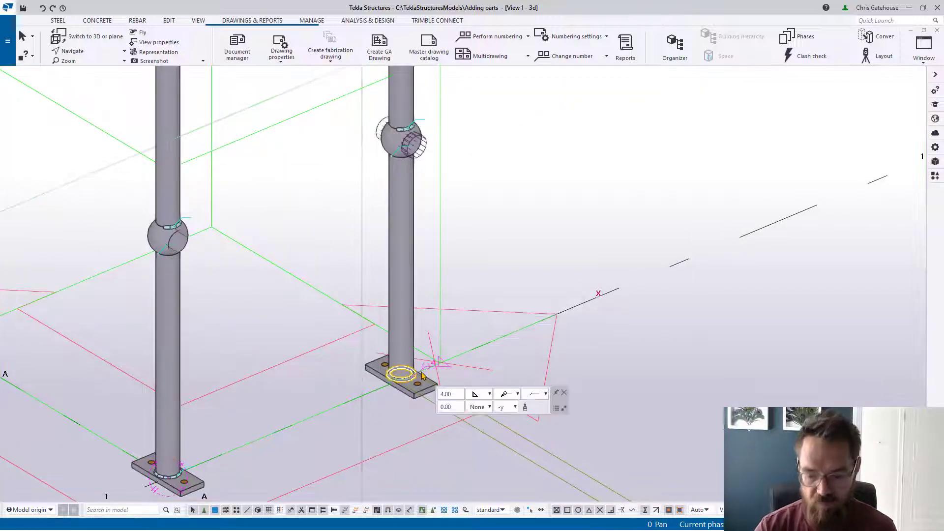
{"action": "left_click", "coordinate": [422, 344]}
{"action": "left_click", "coordinate": [393, 157]}
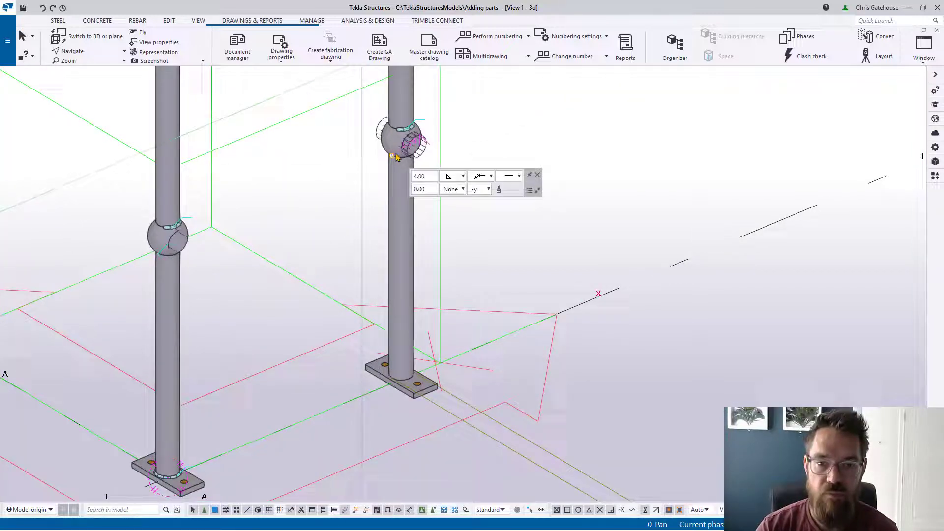
{"action": "scroll", "coordinate": [393, 158], "scroll_direction": "up", "scroll_amount": 2}
{"action": "scroll", "coordinate": [403, 369], "scroll_direction": "down", "scroll_amount": 2}
{"action": "scroll", "coordinate": [403, 369], "scroll_direction": "down", "scroll_amount": 2}
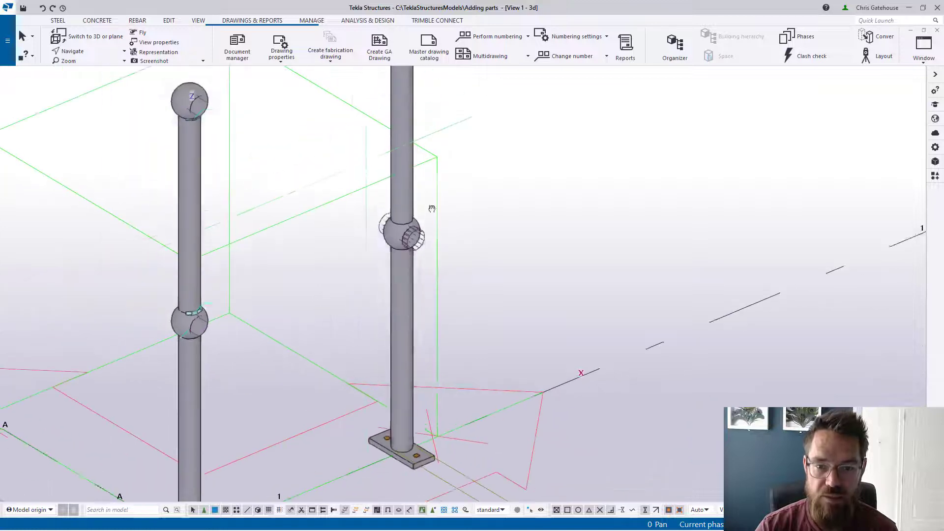
{"action": "scroll", "coordinate": [428, 217], "scroll_direction": "up", "scroll_amount": 5}
{"action": "left_click", "coordinate": [395, 270]}
{"action": "scroll", "coordinate": [396, 271], "scroll_direction": "down", "scroll_amount": 5}
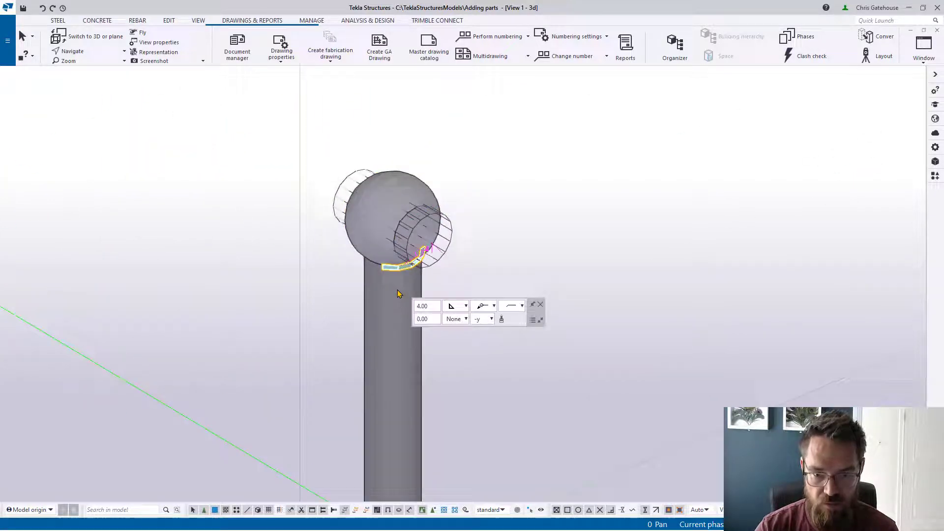
{"action": "key", "text": "Escape"}
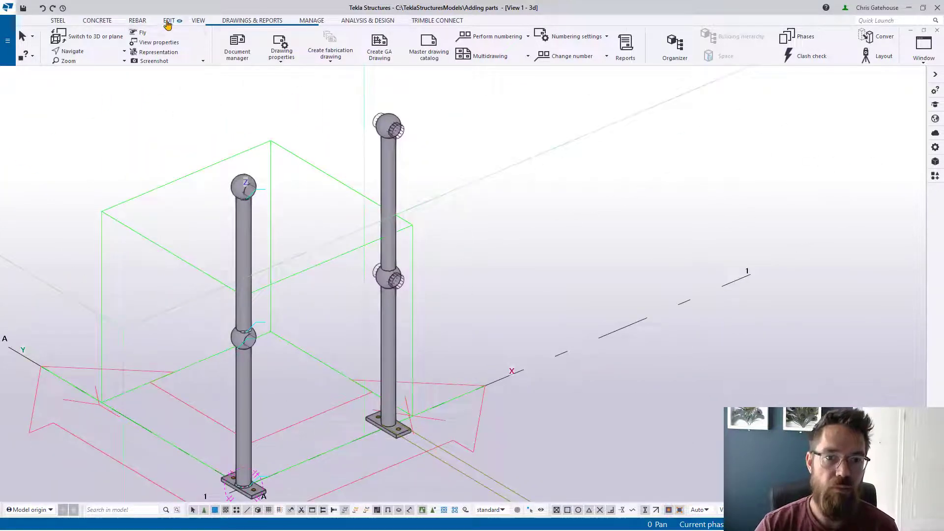
Attach the base plate to the copied column as added material.
{"action": "left_click", "coordinate": [168, 20]}
{"action": "left_click", "coordinate": [378, 58]}
{"action": "left_click", "coordinate": [367, 81]}
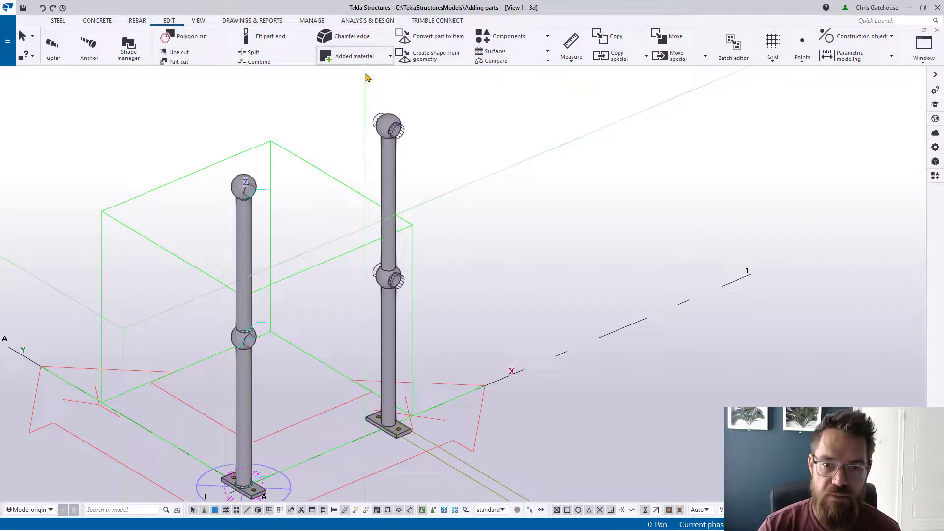
{"action": "left_click", "coordinate": [396, 402]}
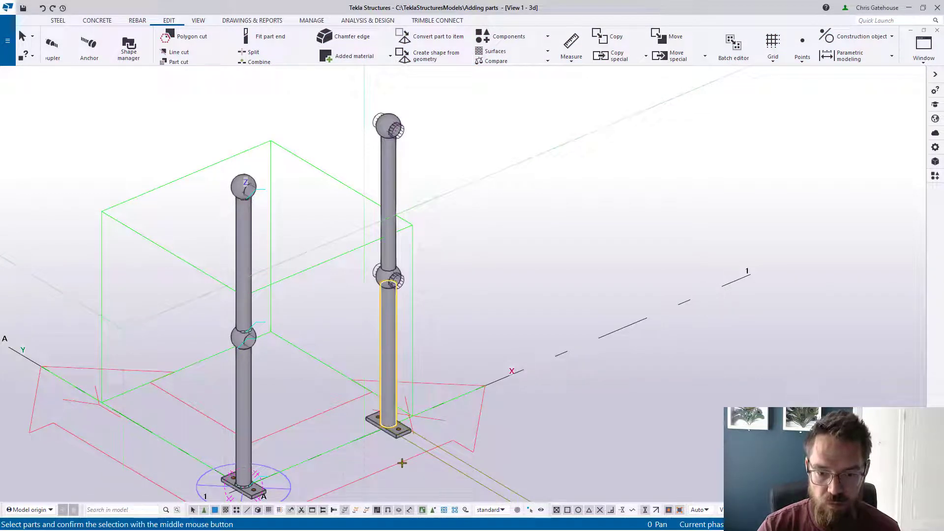
{"action": "left_click", "coordinate": [396, 431]}
{"action": "middle_click", "coordinate": [397, 474]}
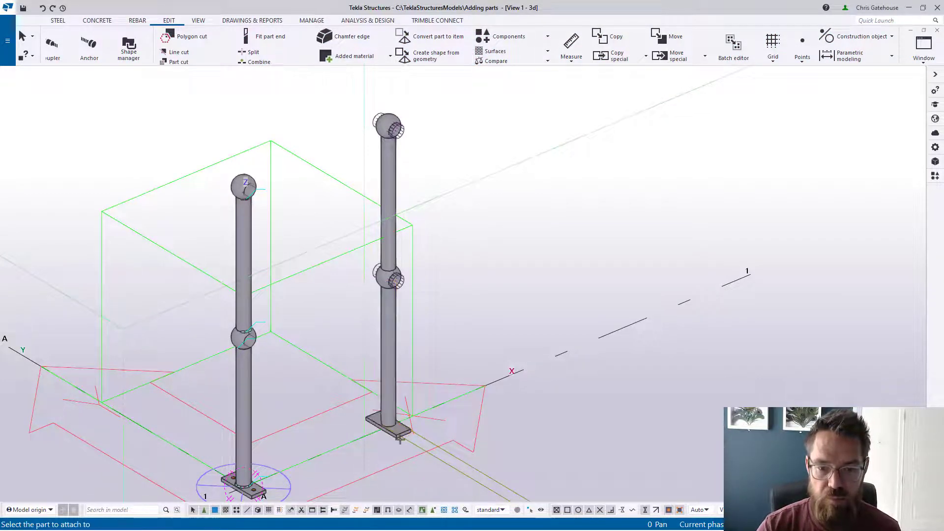
Attach the middle ball, another part and the top ball to the column.
{"action": "left_click", "coordinate": [400, 331]}
{"action": "left_click", "coordinate": [388, 275]}
{"action": "middle_click", "coordinate": [388, 275]}
{"action": "left_click", "coordinate": [388, 276]}
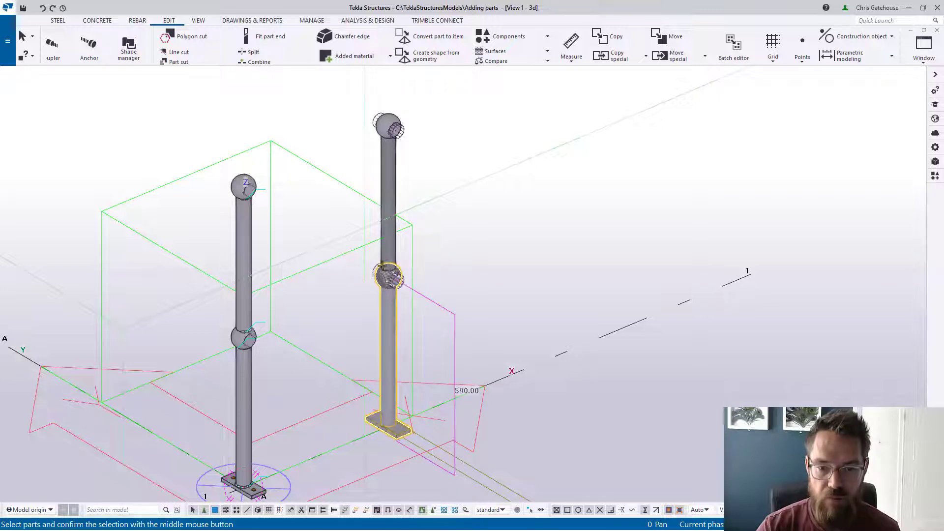
{"action": "middle_click", "coordinate": [389, 246]}
{"action": "left_click", "coordinate": [389, 197]}
{"action": "left_click", "coordinate": [386, 120]}
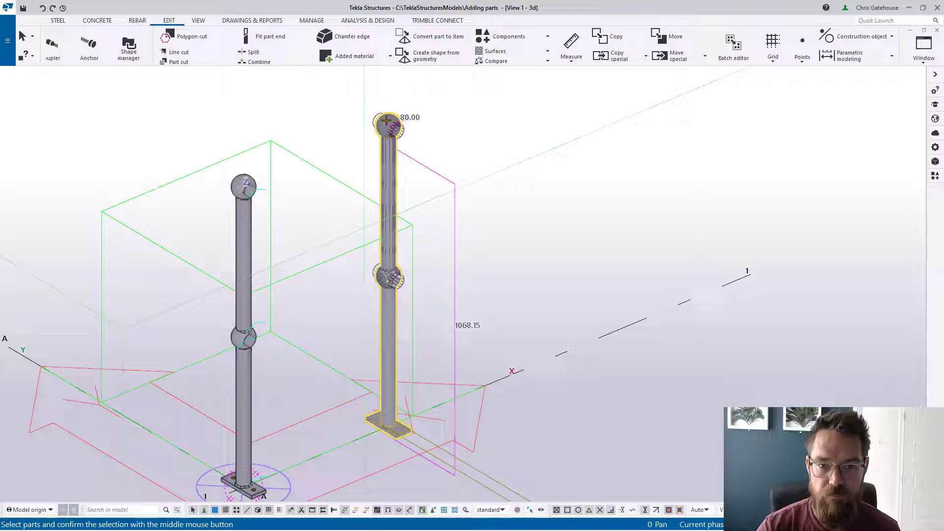
{"action": "middle_click", "coordinate": [386, 120]}
Redraw the model view and dismiss the leftover part pop-up.
{"action": "right_click", "coordinate": [386, 125]}
{"action": "left_click", "coordinate": [408, 130]}
{"action": "right_click", "coordinate": [445, 146]}
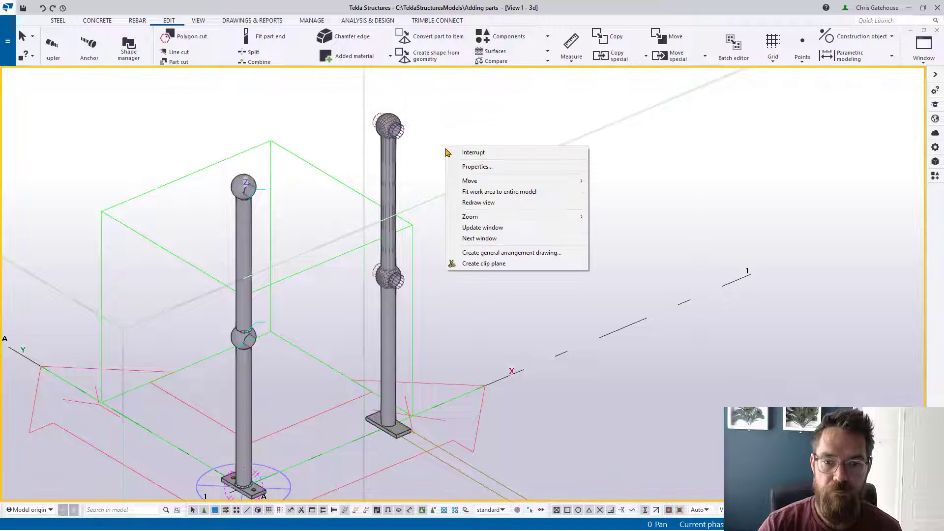
{"action": "left_click", "coordinate": [468, 202]}
{"action": "left_click", "coordinate": [598, 170]}
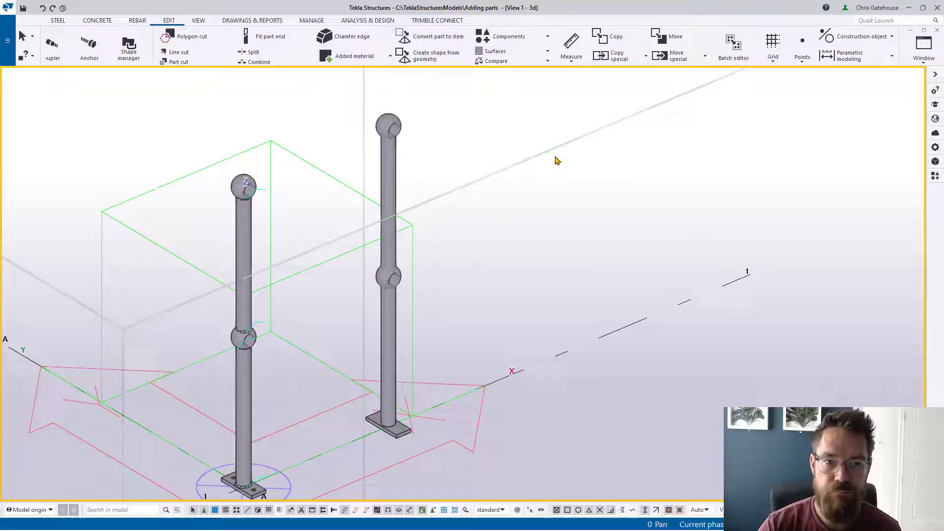
Edit the copied column's assembly numbering prefix in its properties.
{"action": "double_click", "coordinate": [390, 211]}
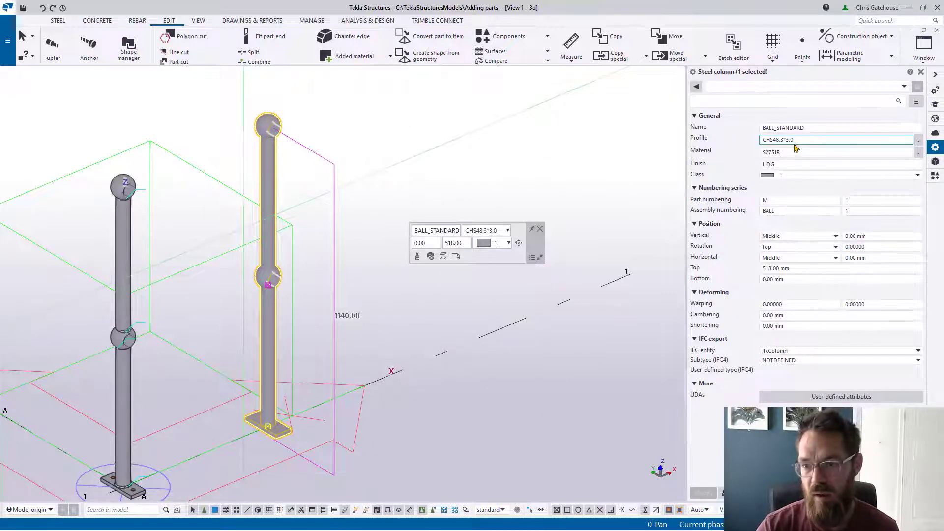
{"action": "left_click", "coordinate": [781, 210]}
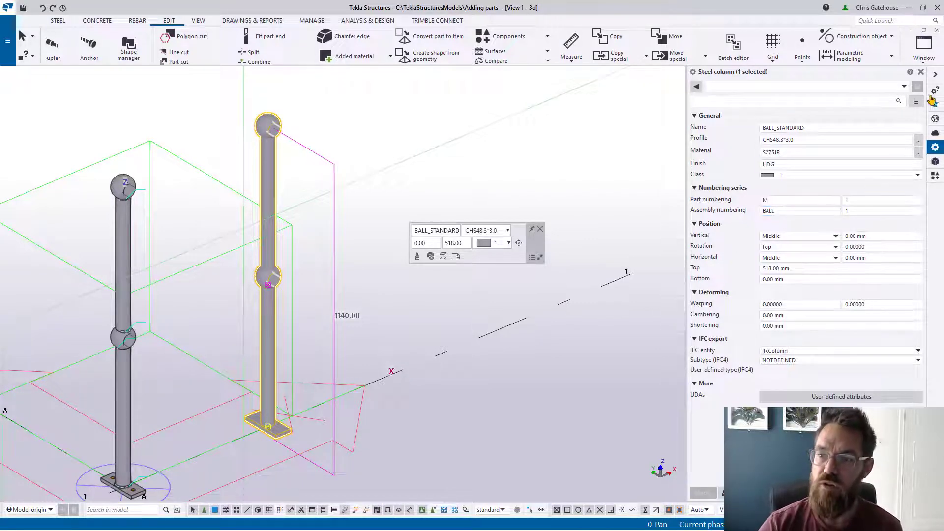
{"action": "left_click", "coordinate": [921, 72]}
{"action": "left_click", "coordinate": [540, 228]}
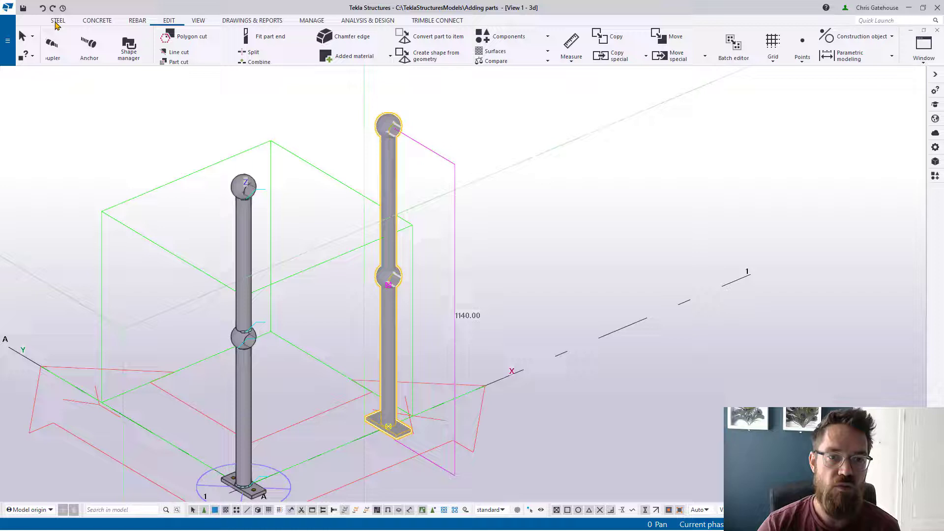
Perform numbering on the model from Drawings & Reports.
{"action": "left_click", "coordinate": [236, 20]}
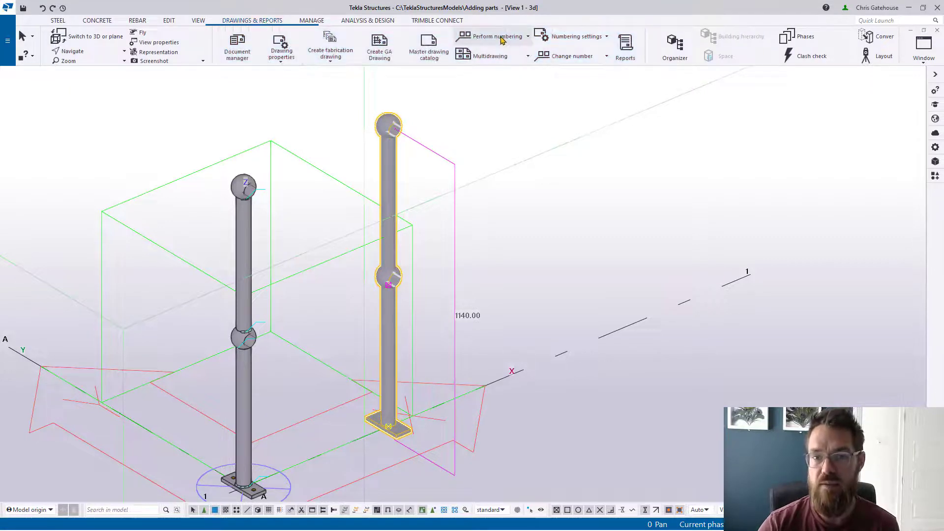
{"action": "left_click", "coordinate": [501, 39]}
{"action": "left_click", "coordinate": [503, 102]}
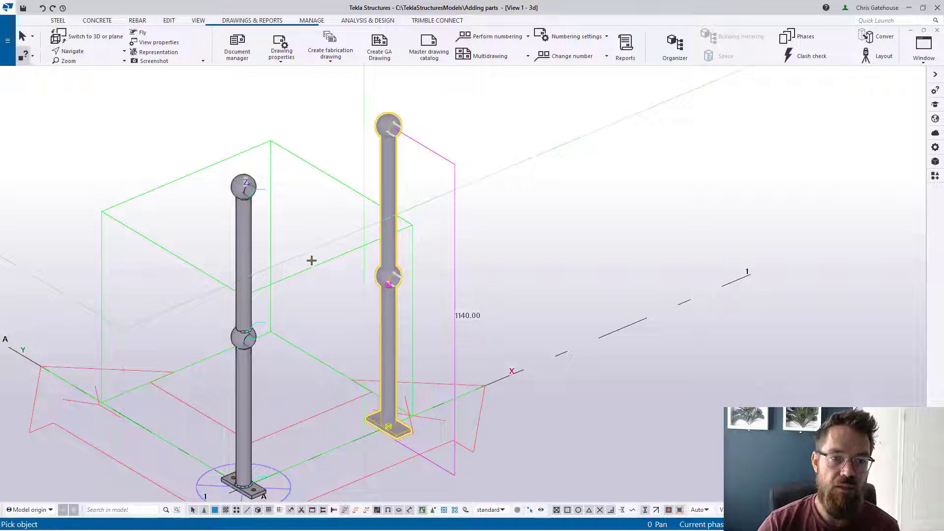
Inquire both posts, confirming marks such as H3 in assembly BALL1, then close the report.
{"action": "left_click", "coordinate": [249, 247]}
{"action": "key", "text": "shift+i"}
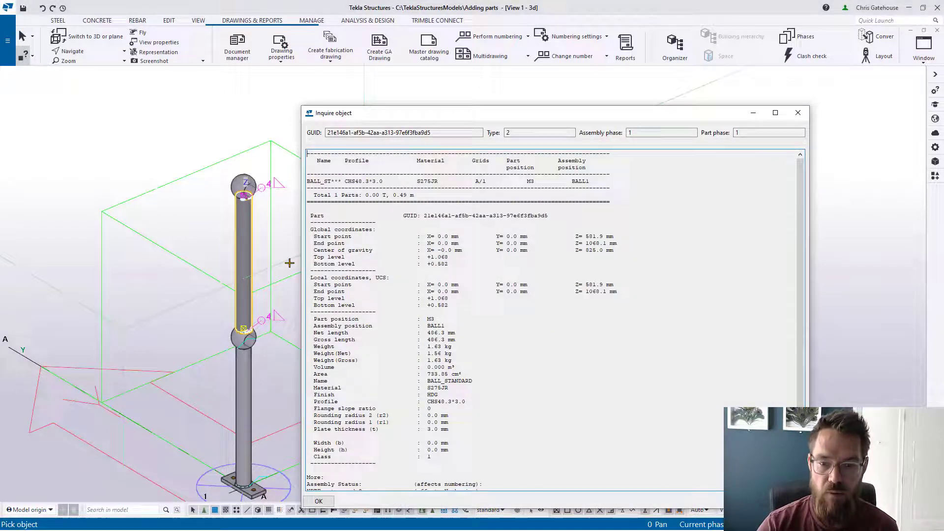
{"action": "middle_click_drag", "start_coordinate": [221, 236], "coordinate": [97, 270]}
{"action": "left_click", "coordinate": [284, 204]}
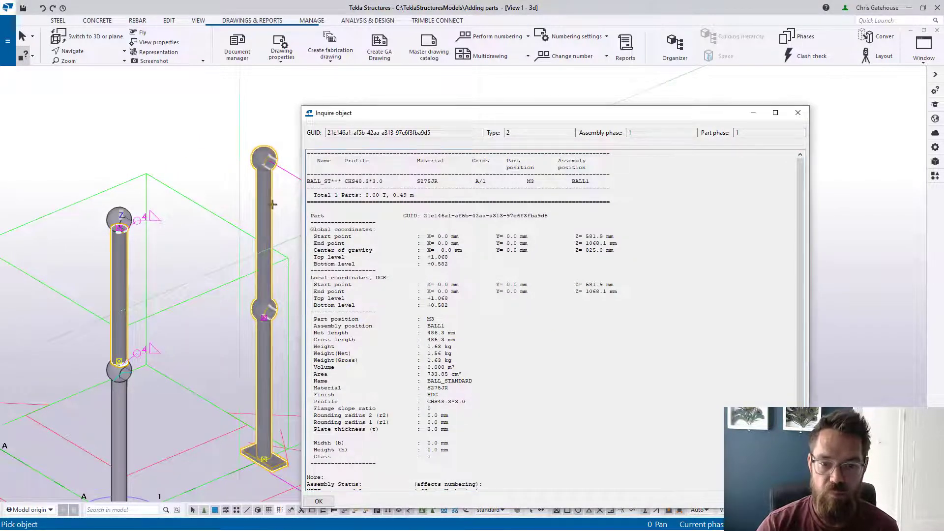
{"action": "left_click", "coordinate": [797, 113]}
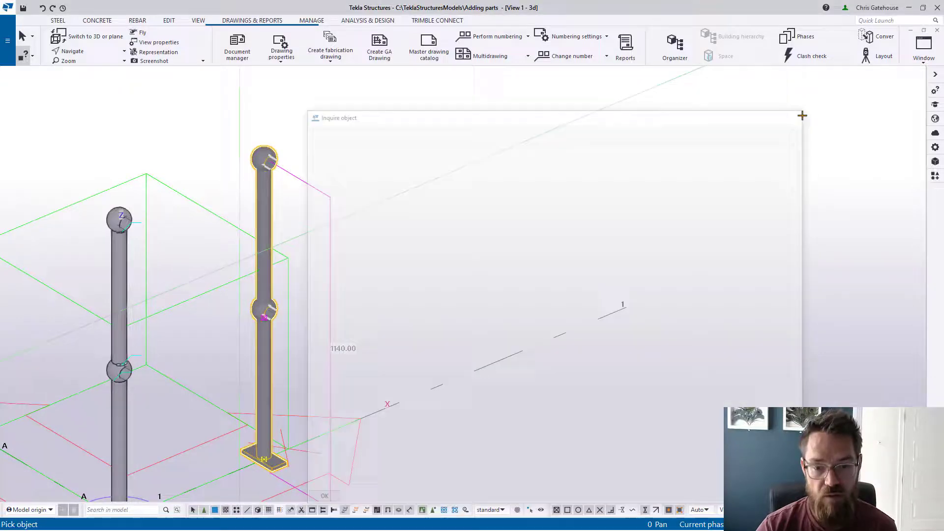
{"action": "right_click", "coordinate": [490, 167]}
{"action": "left_click", "coordinate": [511, 169]}
{"action": "middle_click_drag", "start_coordinate": [337, 266], "coordinate": [390, 221]}
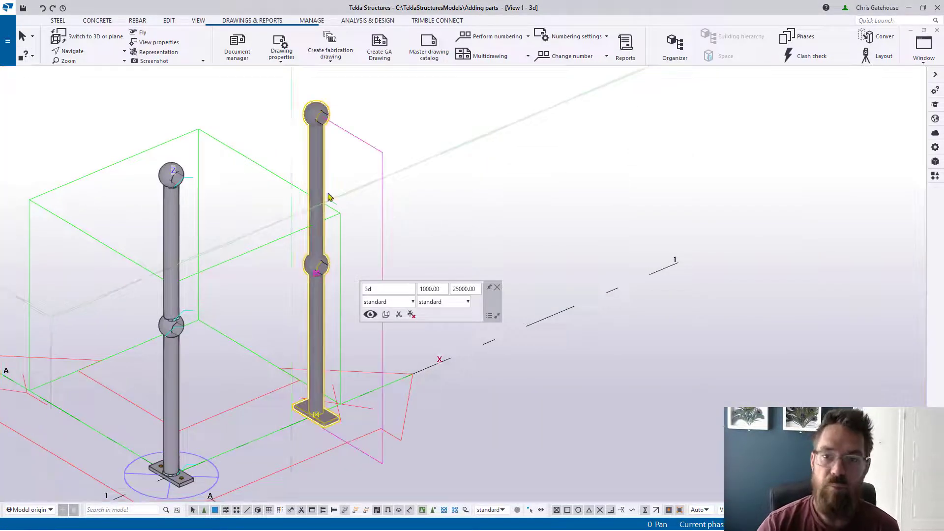
{"action": "left_click", "coordinate": [675, 46]}
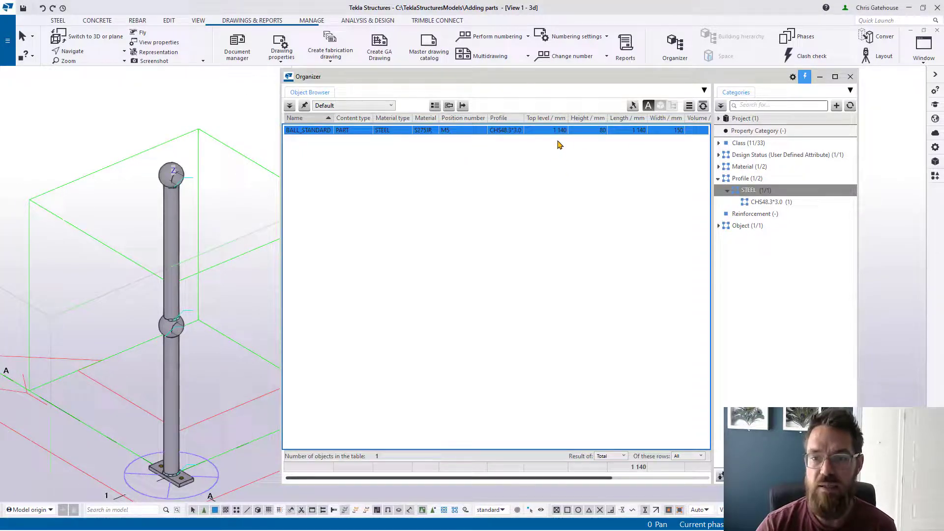
{"action": "left_click", "coordinate": [748, 203]}
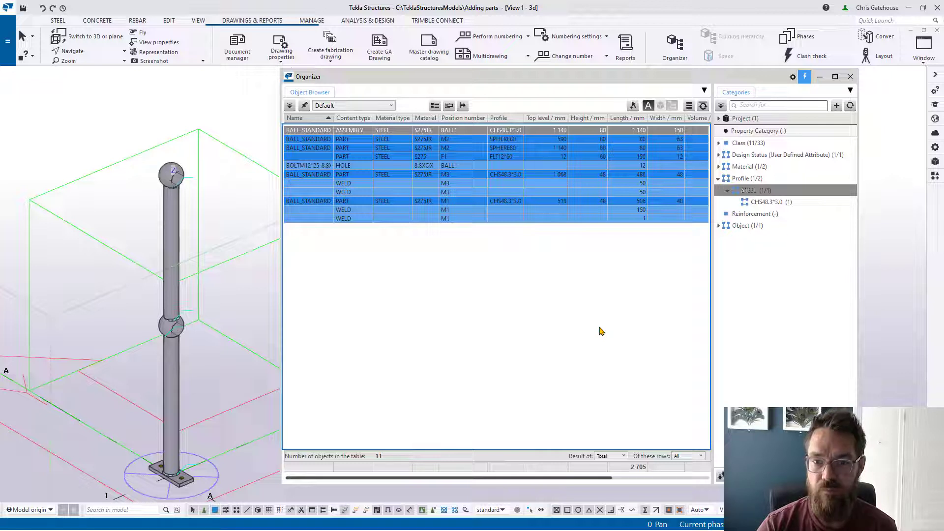
{"action": "left_click", "coordinate": [688, 105]}
{"action": "left_click", "coordinate": [624, 150]}
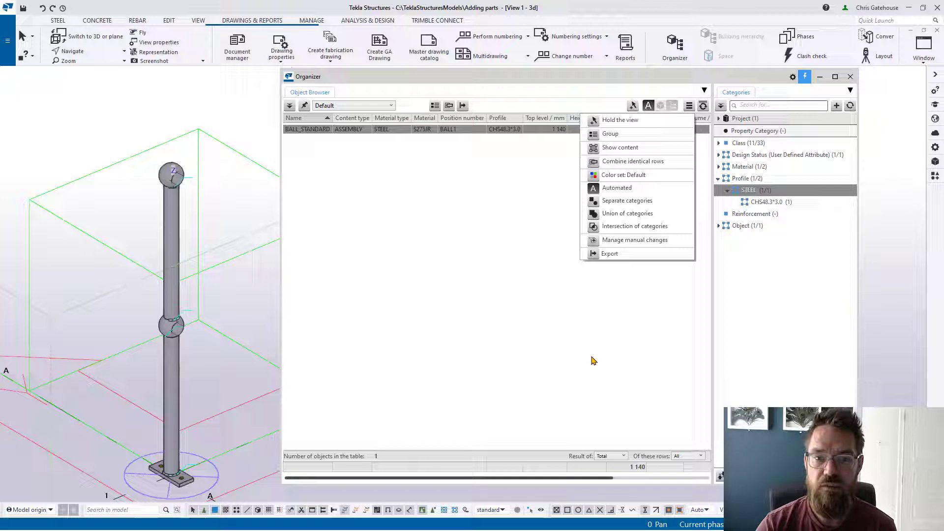
{"action": "left_click", "coordinate": [851, 76]}
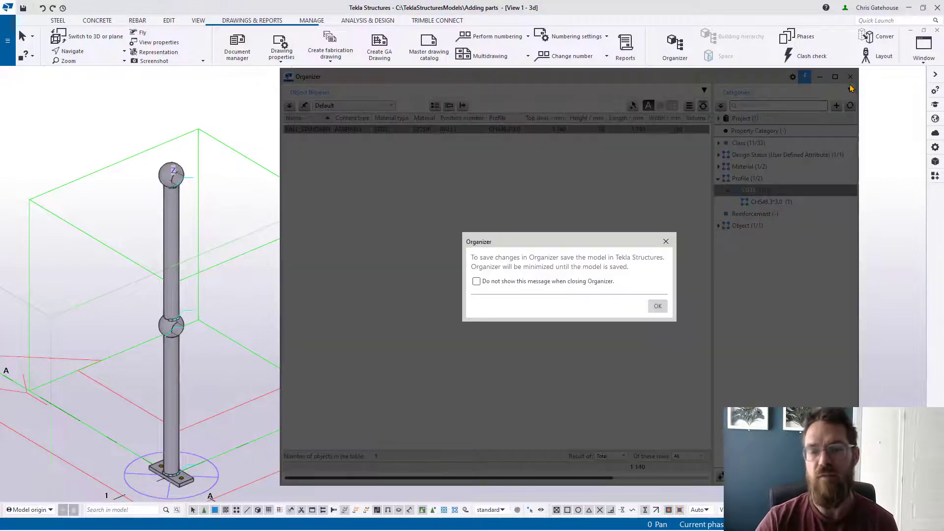
{"action": "left_click", "coordinate": [656, 304]}
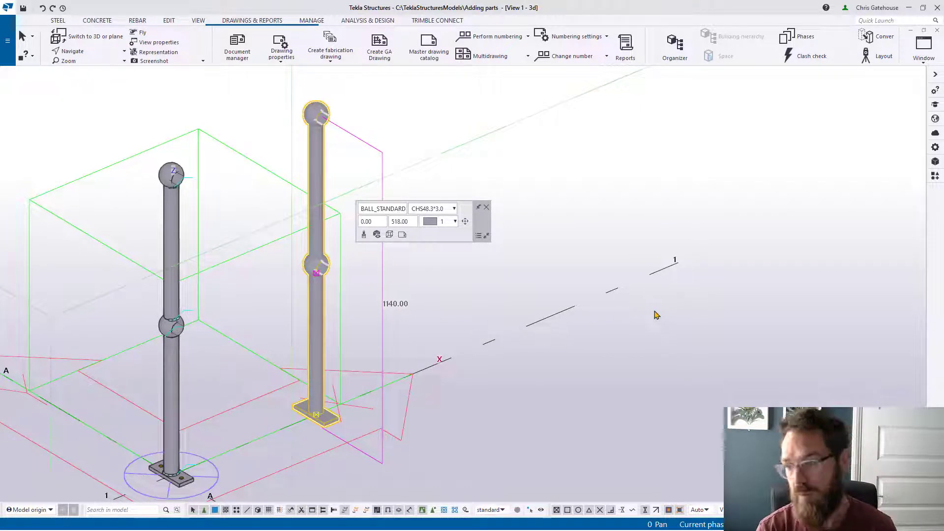
{"action": "left_click", "coordinate": [237, 302]}
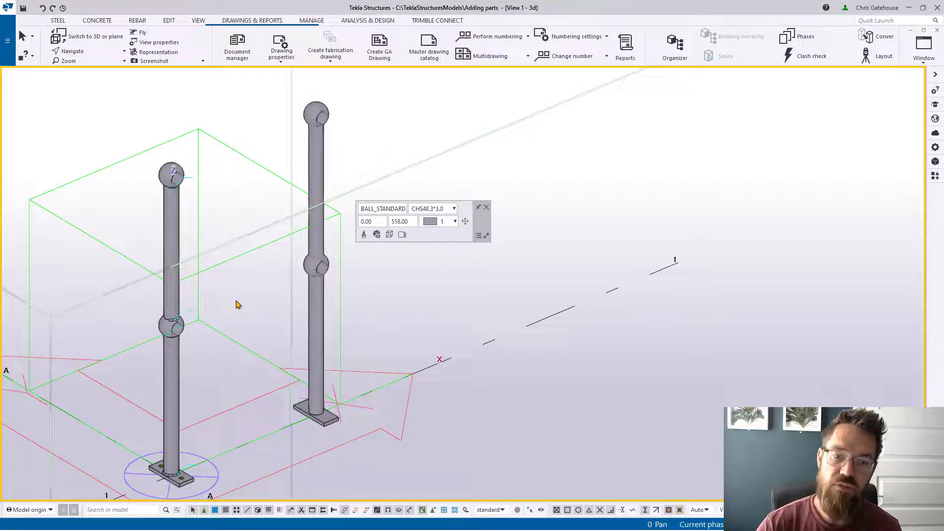
{"action": "middle_click_drag", "start_coordinate": [199, 392], "coordinate": [214, 320]}
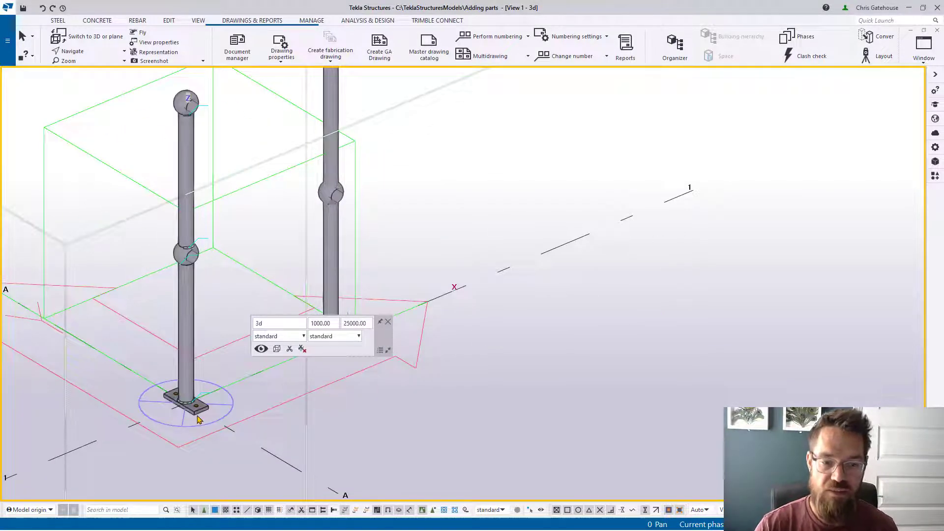
Select the left post's tubes, base plate and top sphere.
{"action": "left_click", "coordinate": [194, 407]}
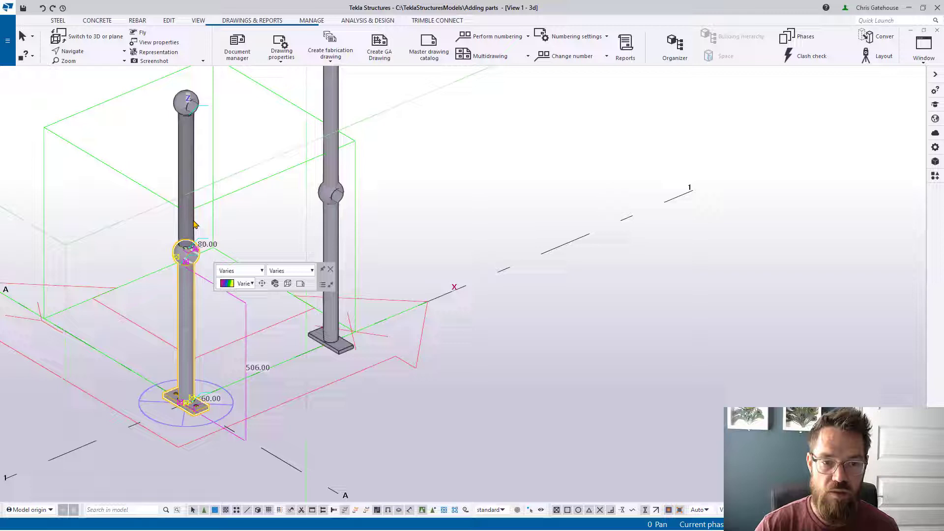
{"action": "left_click", "coordinate": [188, 196], "text": "ctrl"}
{"action": "left_click", "coordinate": [198, 97], "text": "ctrl"}
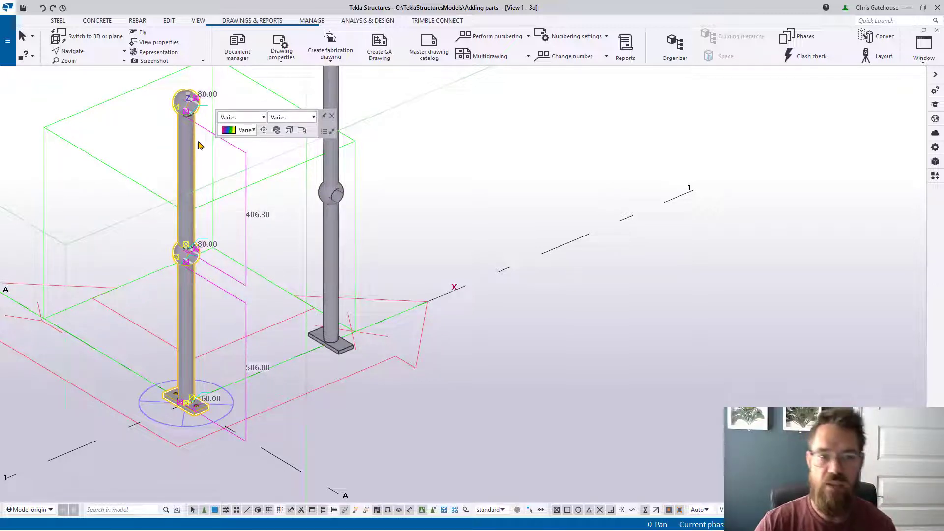
Export the selection to IFC file .\IFC\BALL_48-550-550 as Steel fabrication view.
{"action": "left_click", "coordinate": [8, 41]}
{"action": "left_click", "coordinate": [48, 174]}
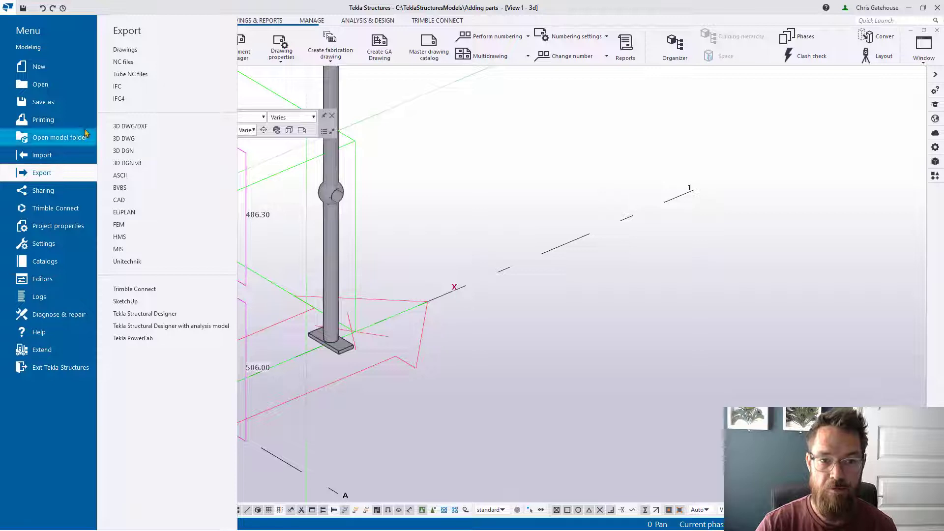
{"action": "left_click", "coordinate": [123, 93]}
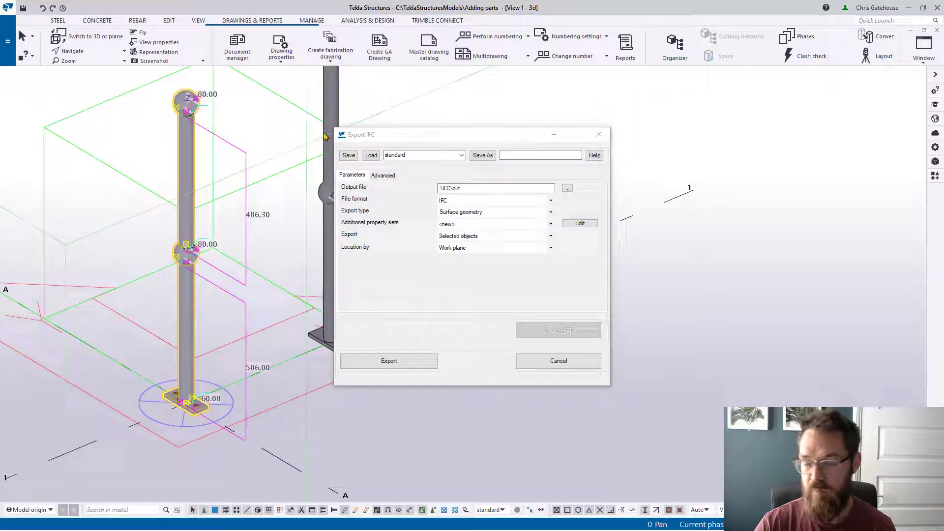
{"action": "left_click", "coordinate": [472, 187]}
{"action": "double_click", "coordinate": [457, 187]}
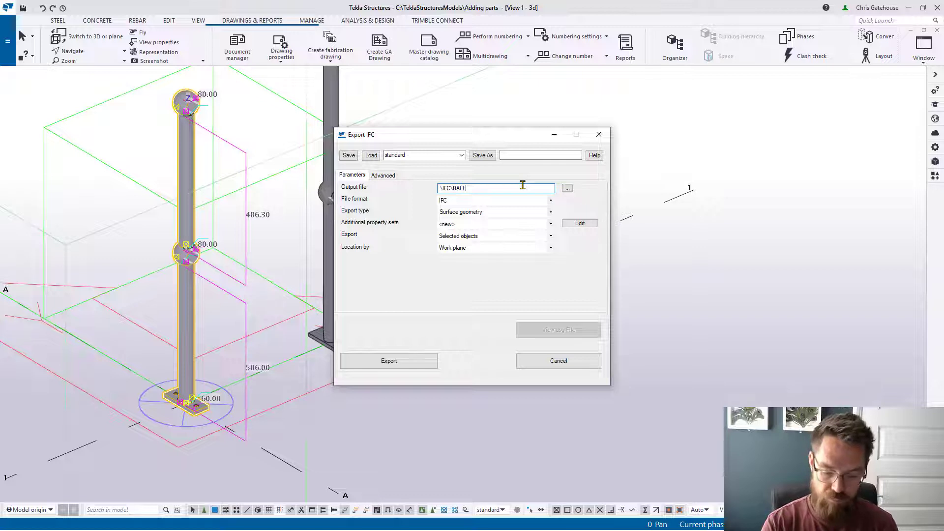
{"action": "type", "text": "_48-"}
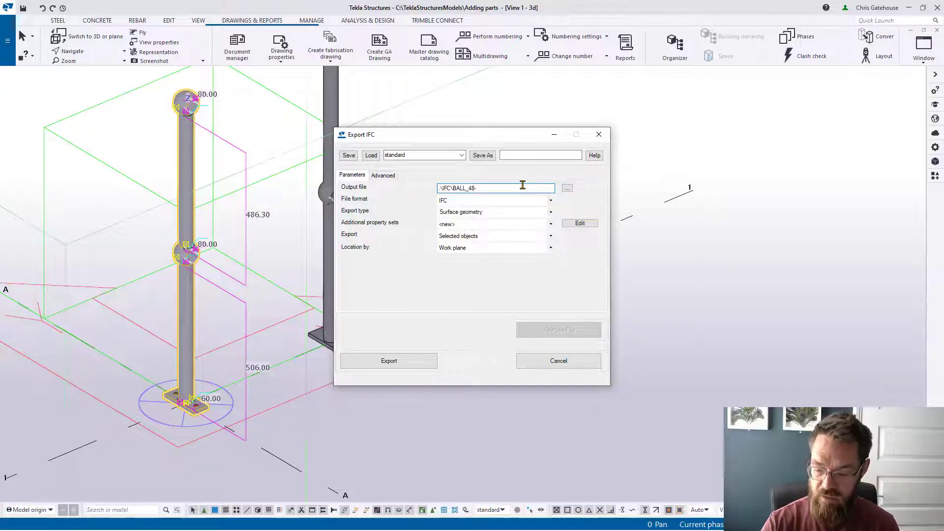
{"action": "type", "text": "550"}
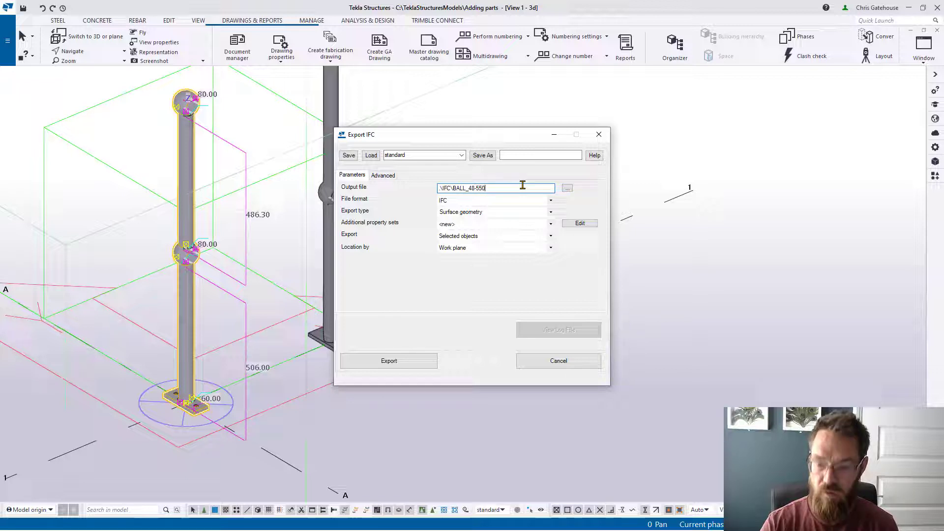
{"action": "type", "text": "-550"}
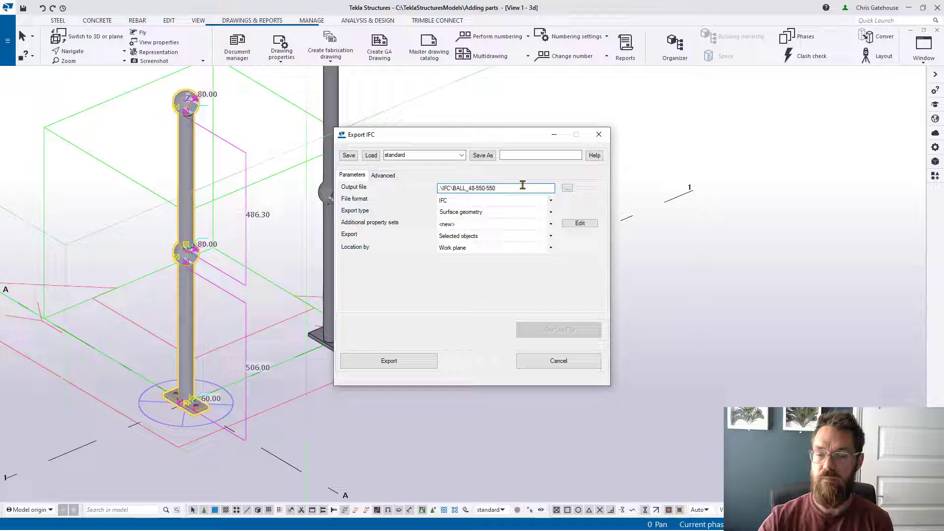
{"action": "left_click", "coordinate": [533, 215]}
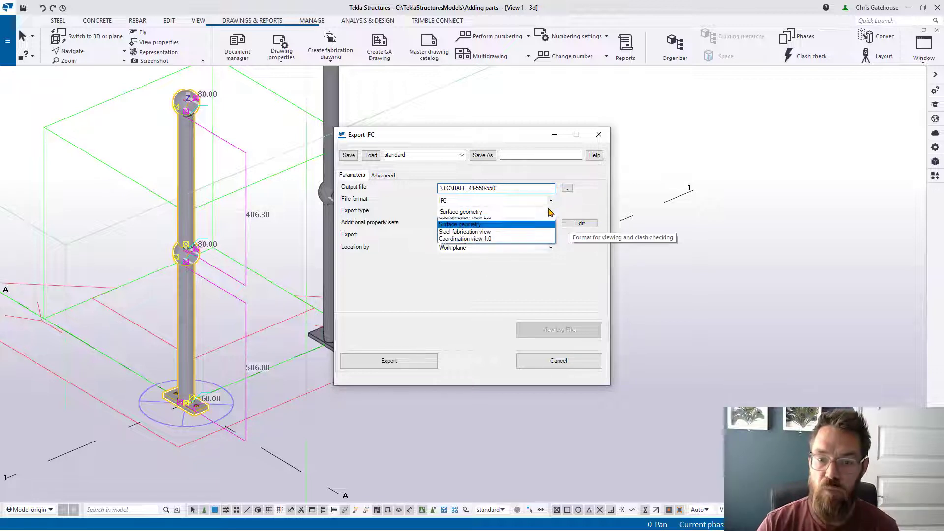
{"action": "left_click", "coordinate": [495, 240]}
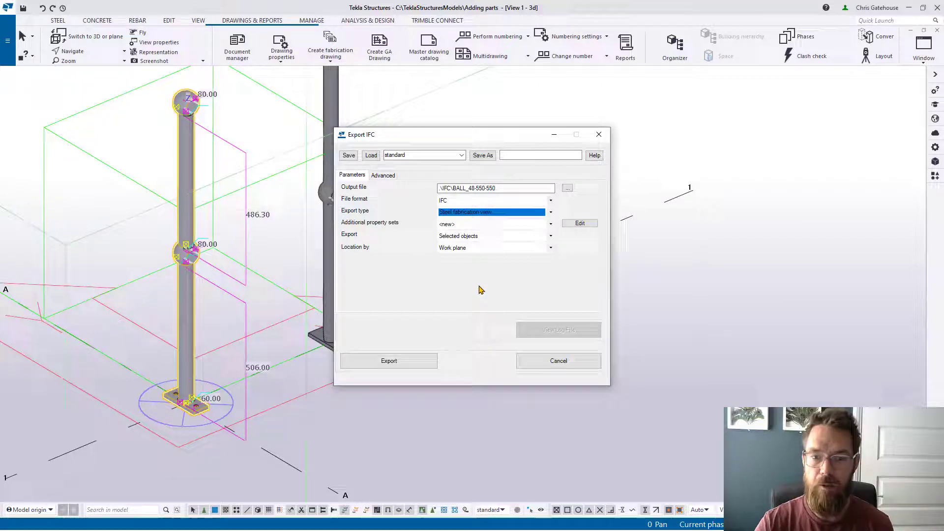
{"action": "left_click", "coordinate": [399, 364]}
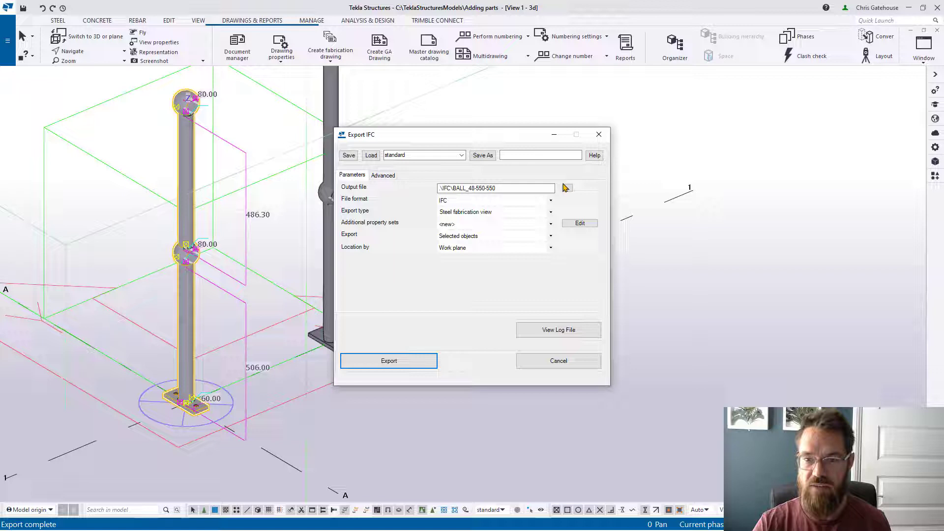
{"action": "left_click", "coordinate": [598, 136]}
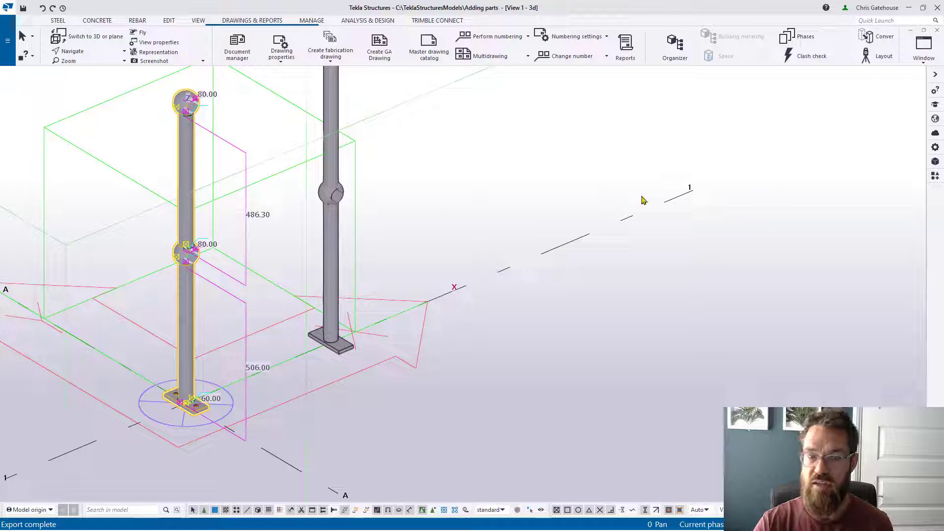
Import BALL_48-550-550.ifc from the IFC folder into the Shape catalog.
{"action": "left_click", "coordinate": [499, 338]}
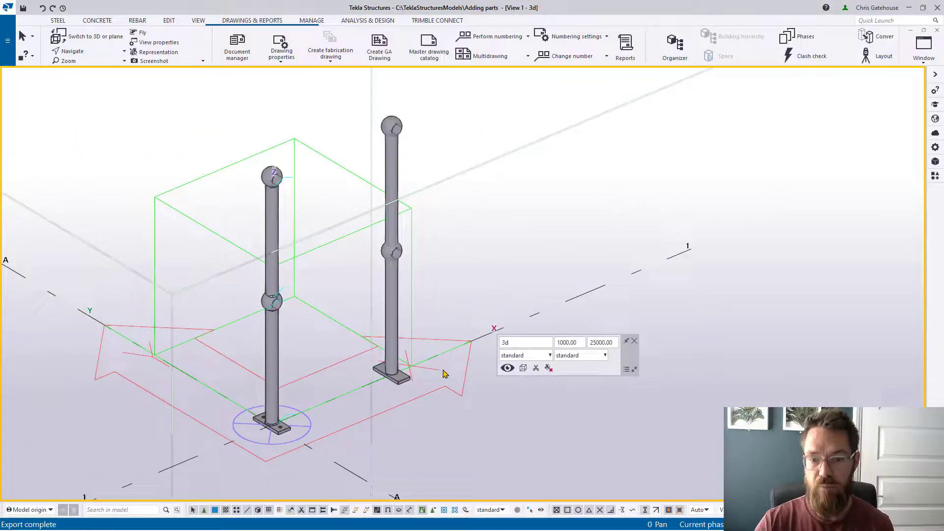
{"action": "left_click", "coordinate": [7, 41]}
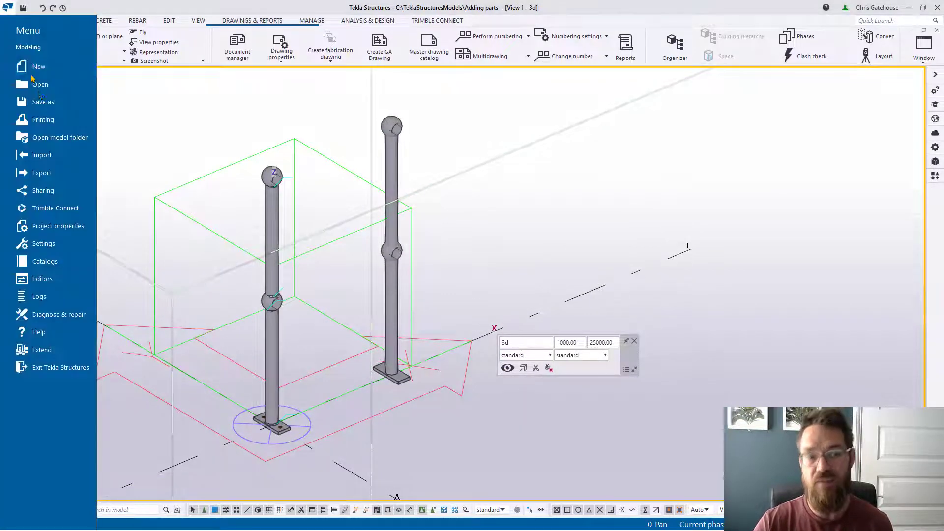
{"action": "left_click", "coordinate": [50, 261]}
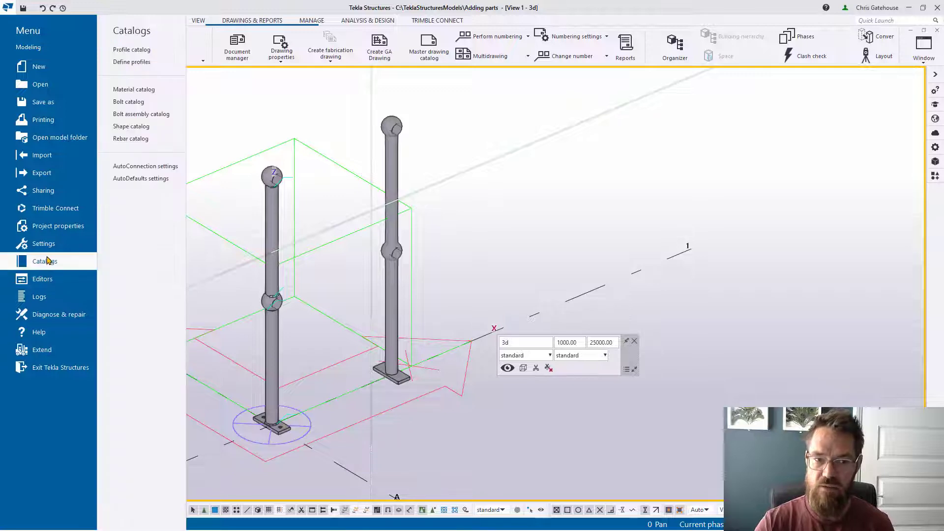
{"action": "left_click", "coordinate": [139, 129]}
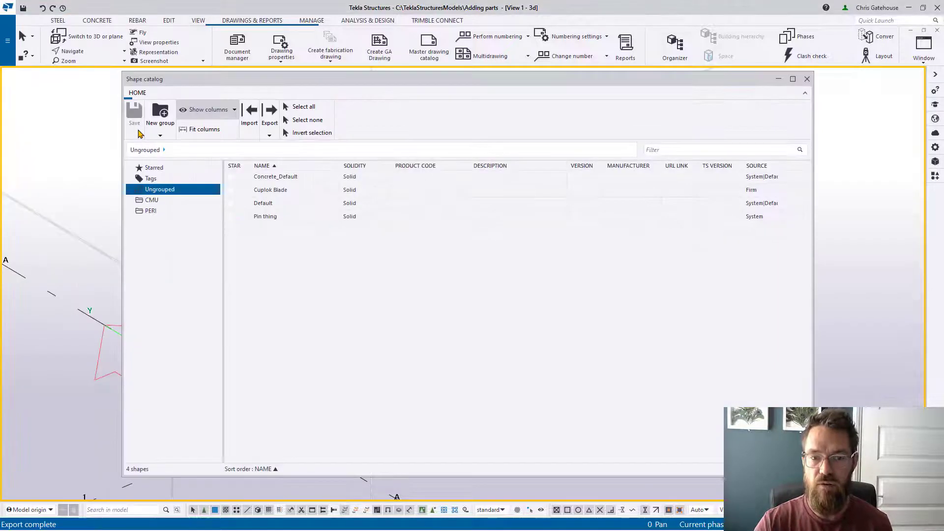
{"action": "left_click", "coordinate": [249, 115]}
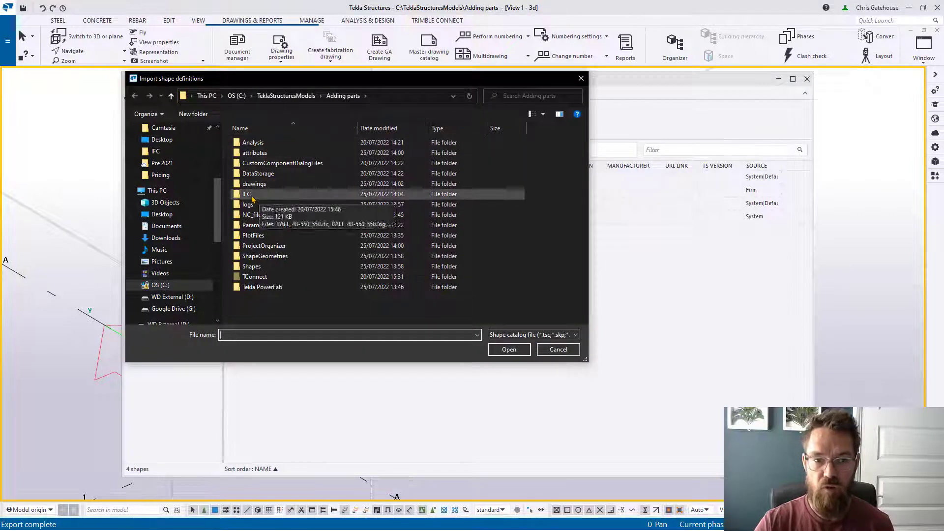
{"action": "double_click", "coordinate": [253, 195]}
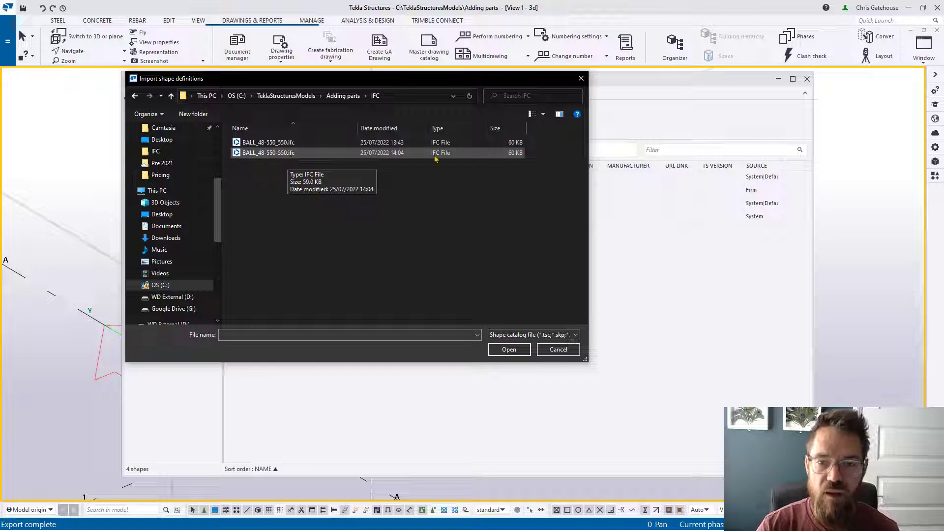
{"action": "left_click", "coordinate": [377, 153]}
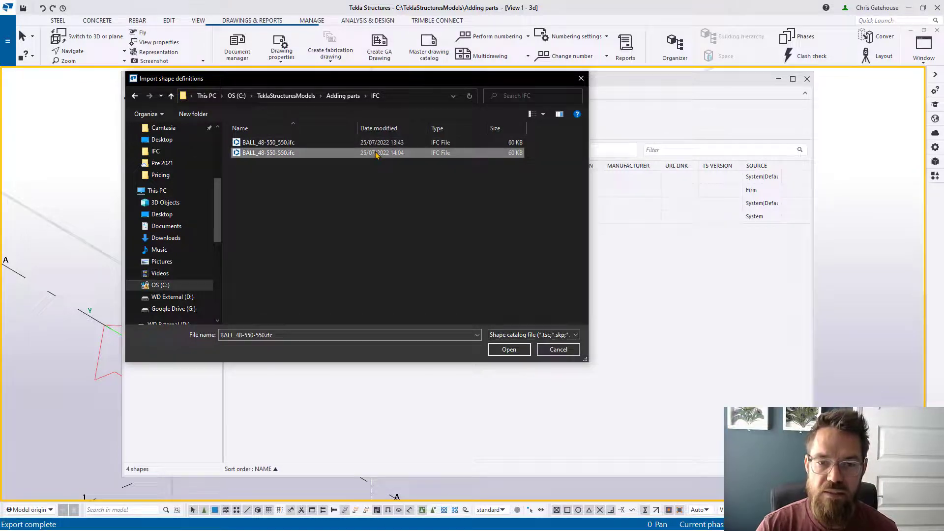
{"action": "left_click", "coordinate": [506, 350]}
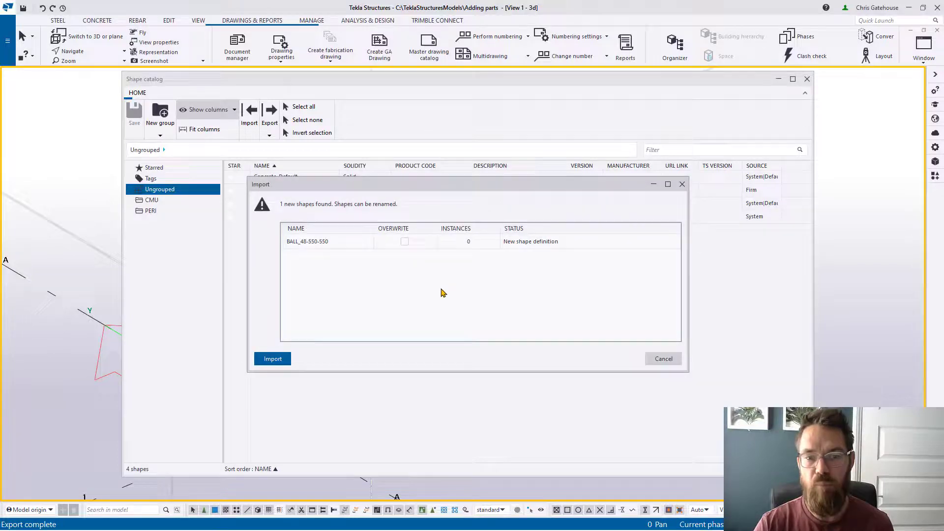
{"action": "key", "text": "Return"}
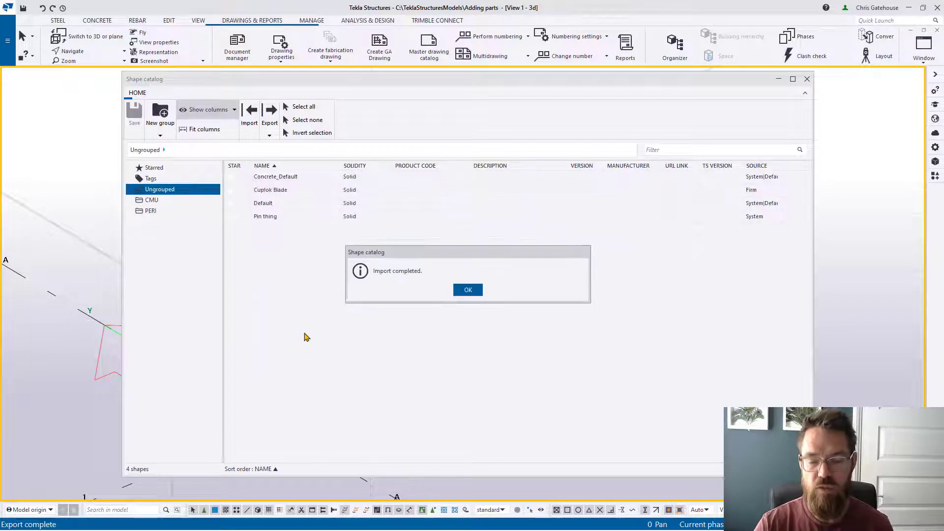
Dismiss the import notice and preview the BALL_48-550-550 shape.
{"action": "left_click", "coordinate": [462, 292]}
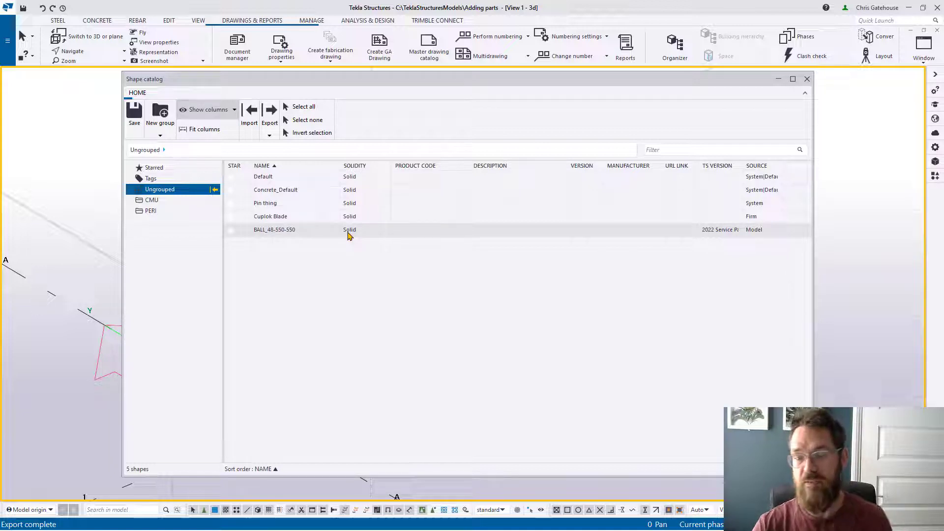
{"action": "left_click", "coordinate": [289, 231]}
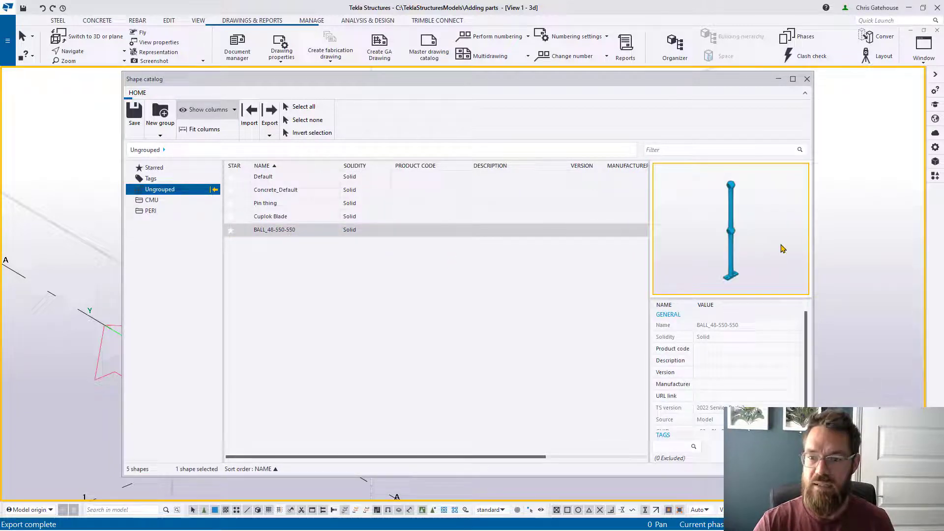
{"action": "scroll", "coordinate": [748, 243], "scroll_direction": "up", "scroll_amount": 6}
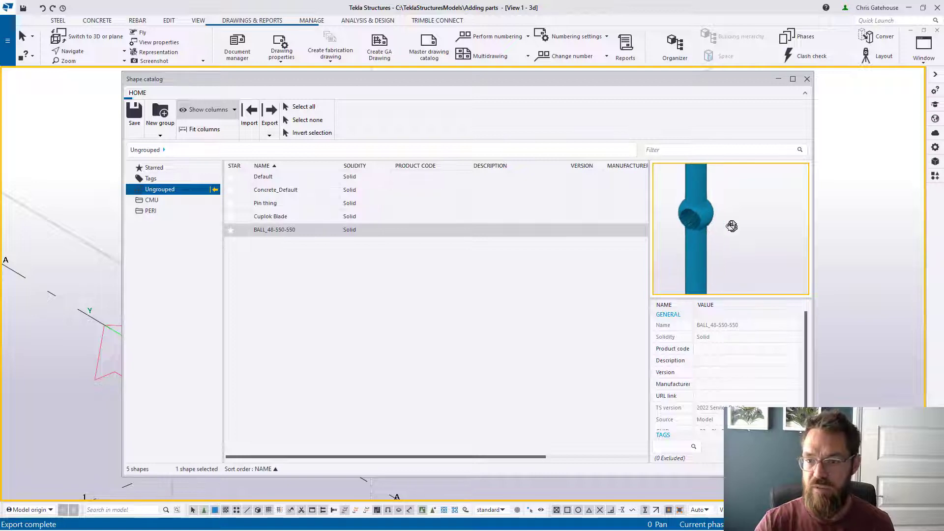
{"action": "scroll", "coordinate": [712, 231], "scroll_direction": "down", "scroll_amount": 6}
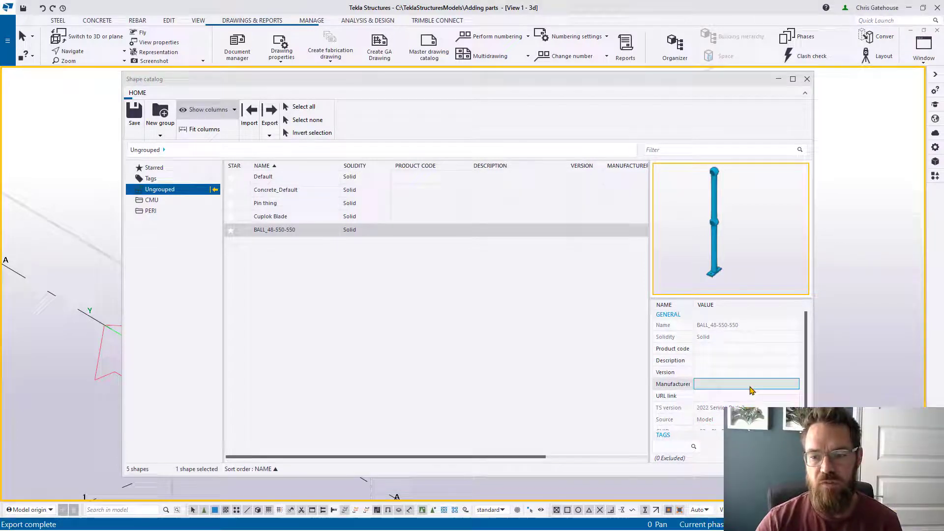
Edit the shape's property values including Product code, then save and close the catalog.
{"action": "left_click", "coordinate": [755, 362]}
{"action": "left_click", "coordinate": [734, 349]}
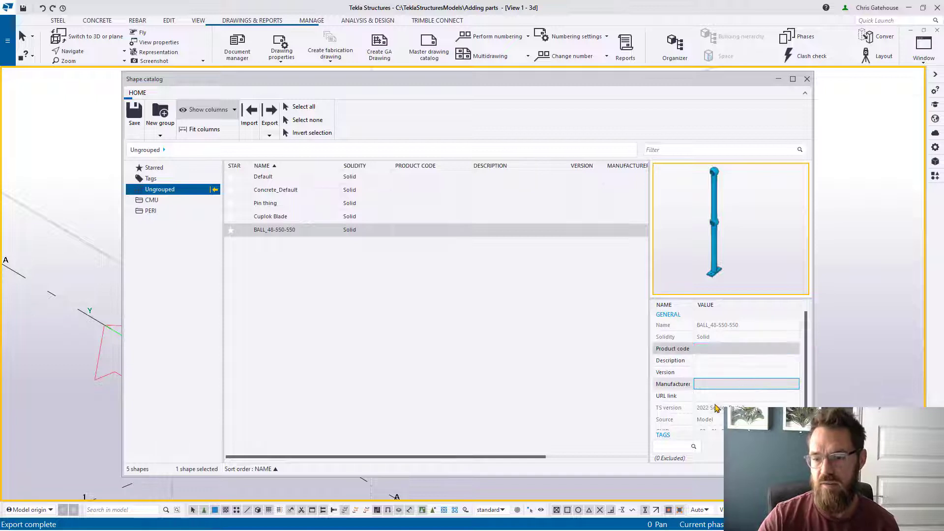
{"action": "left_click", "coordinate": [717, 363]}
{"action": "left_click", "coordinate": [461, 348]}
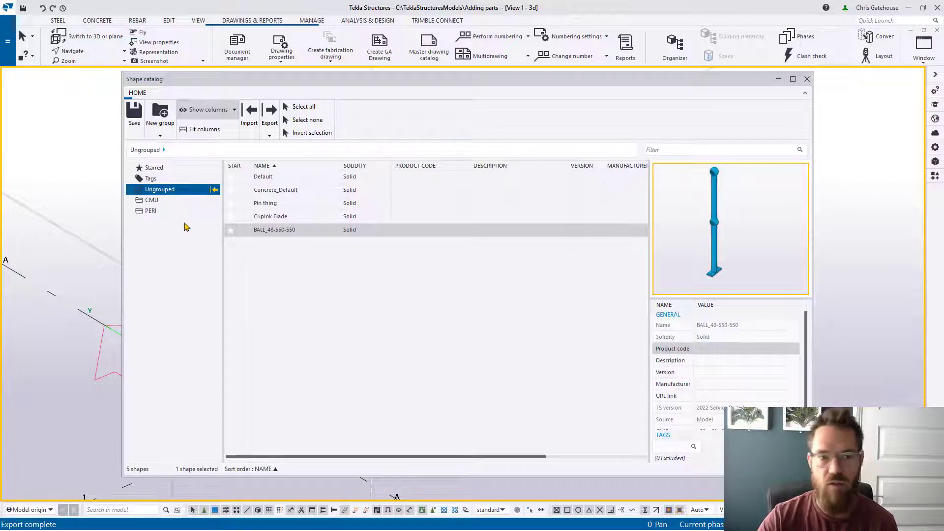
{"action": "left_click", "coordinate": [134, 114]}
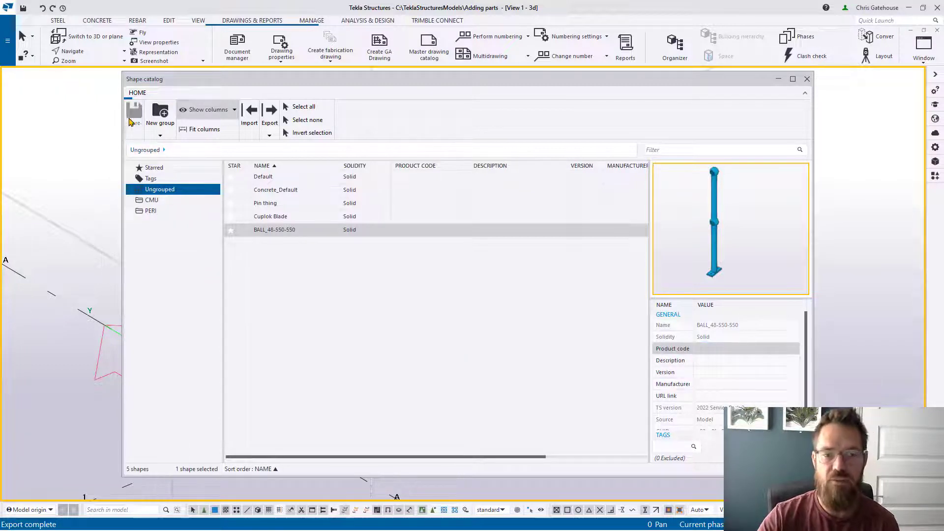
{"action": "left_click", "coordinate": [807, 79]}
Start a new STEEL tab Item and set its shape to BALL_48-550-550.
{"action": "middle_click_drag", "start_coordinate": [341, 322], "coordinate": [295, 330]}
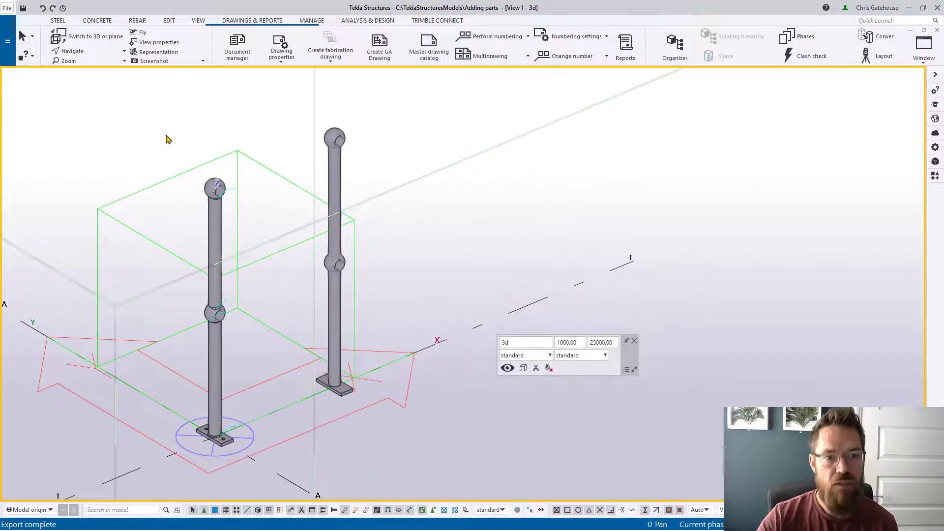
{"action": "left_click", "coordinate": [58, 21]}
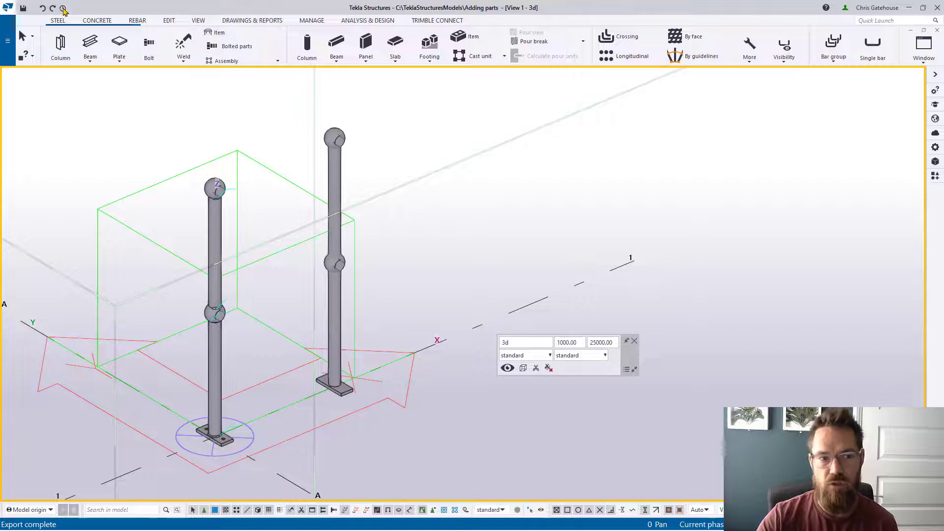
{"action": "left_click", "coordinate": [217, 33]}
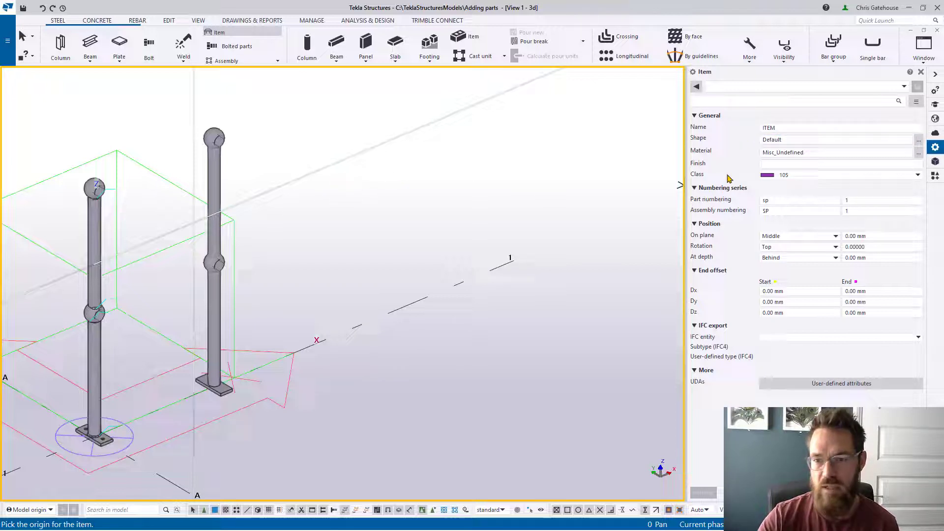
{"action": "left_click", "coordinate": [919, 142]}
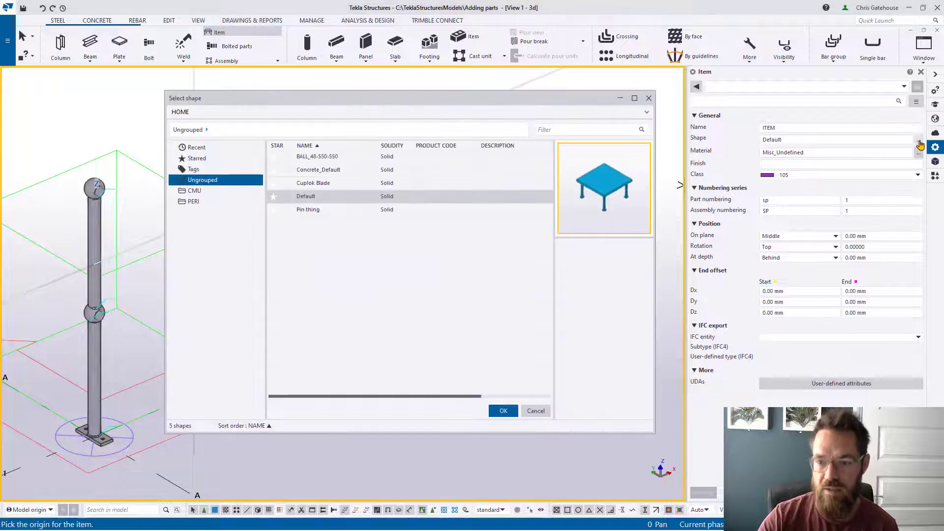
{"action": "left_click", "coordinate": [366, 160]}
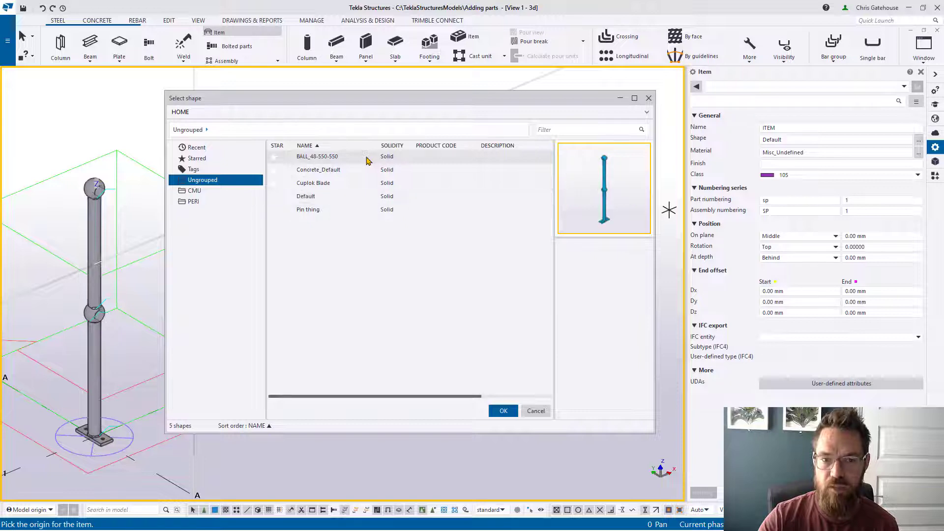
{"action": "left_click", "coordinate": [503, 411]}
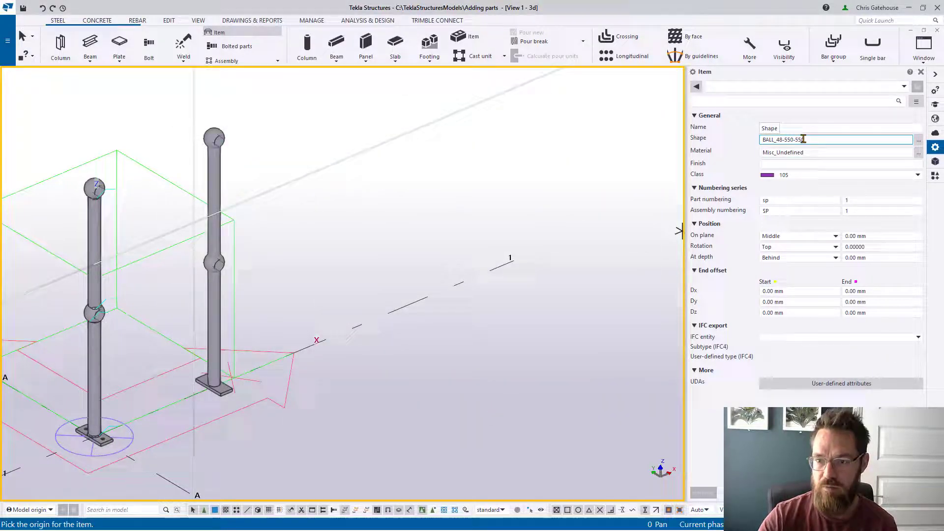
Name the item BALL_STANDARD with material S275 and finish HDG.
{"action": "left_click", "coordinate": [792, 128]}
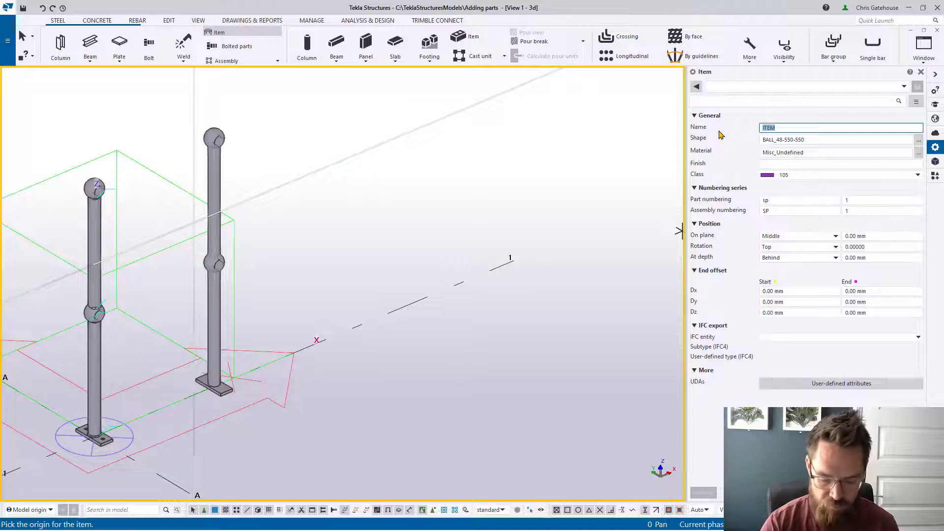
{"action": "type", "text": "B"}
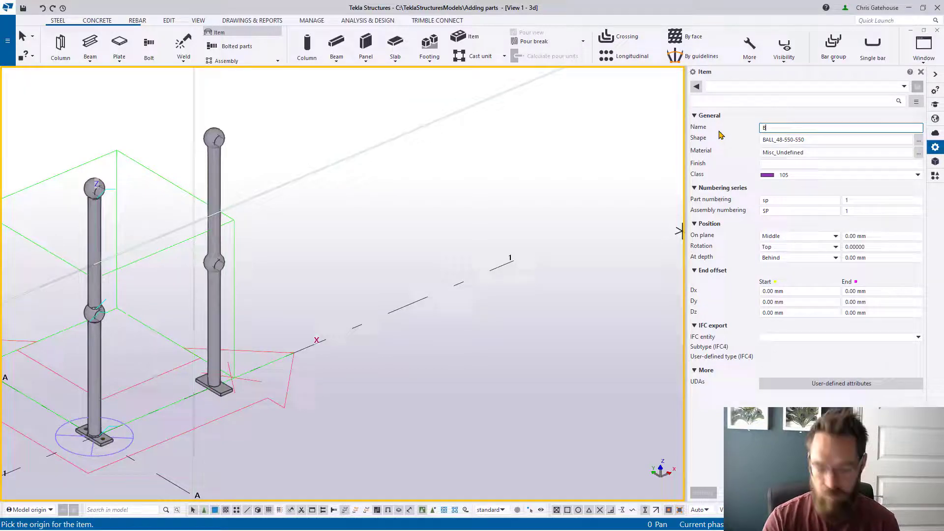
{"action": "type", "text": "a"}
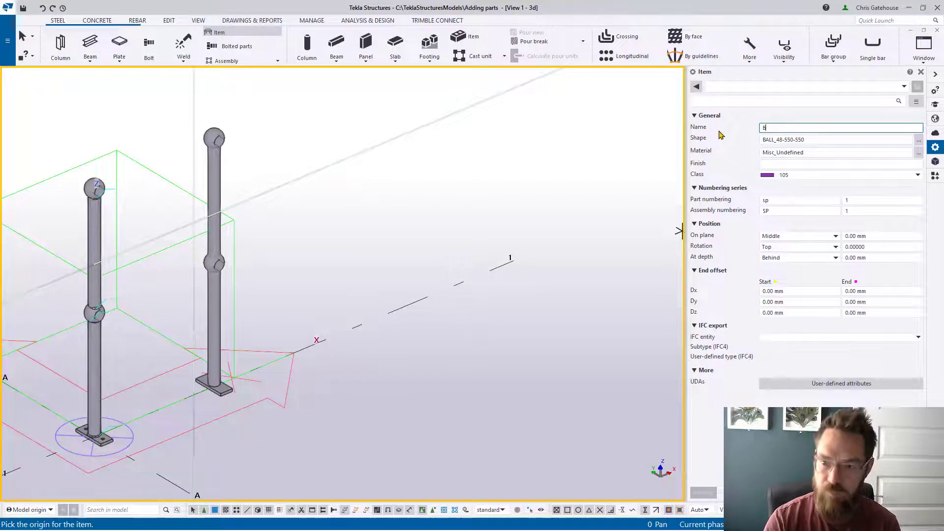
{"action": "type", "text": "LL_"}
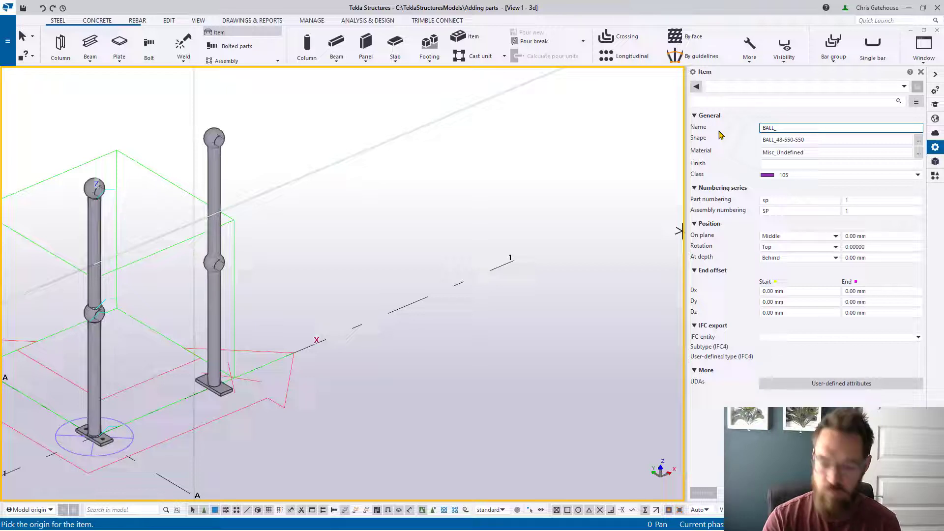
{"action": "type", "text": "STANDARD"}
{"action": "left_click", "coordinate": [826, 153]}
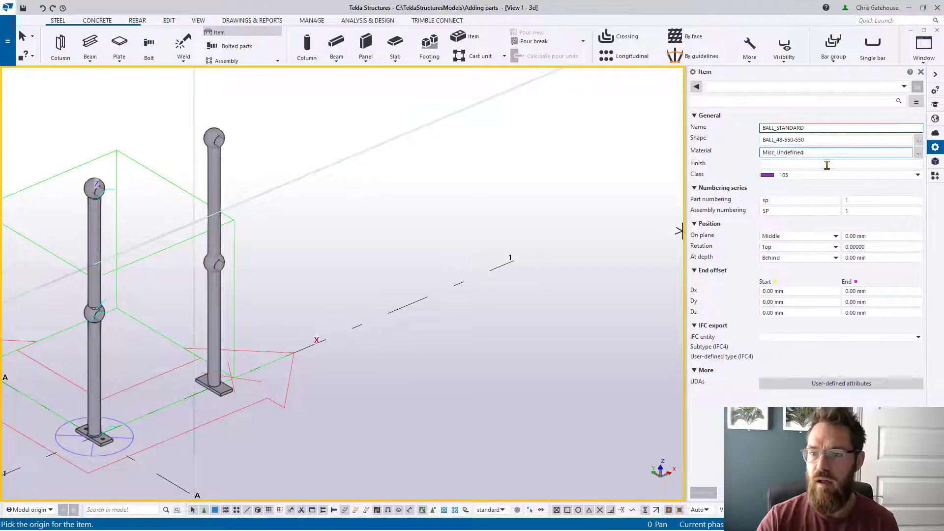
{"action": "double_click", "coordinate": [811, 153]}
{"action": "type", "text": "S275"}
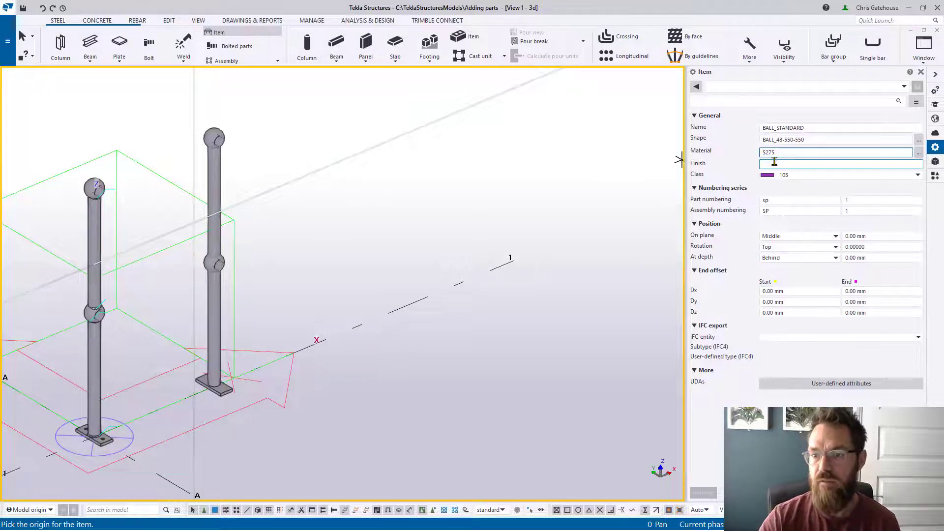
{"action": "left_click", "coordinate": [774, 163]}
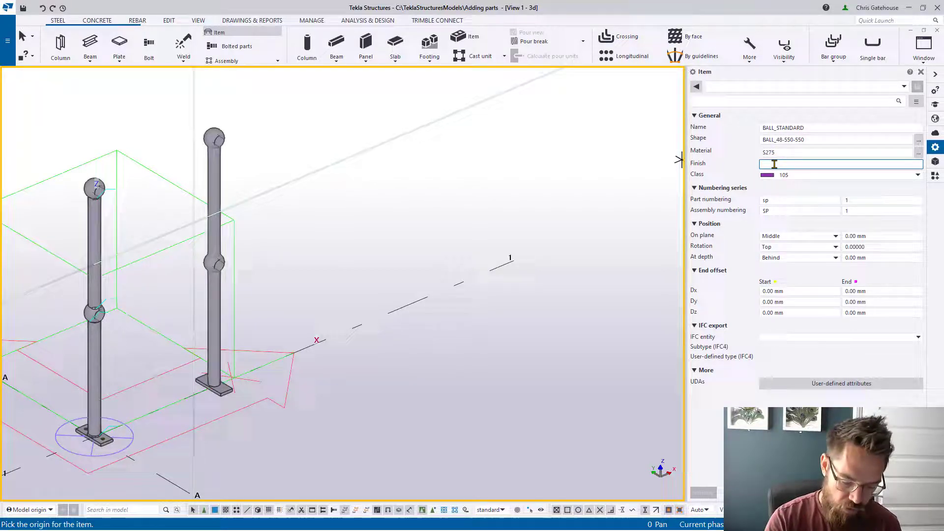
{"action": "type", "text": "HDG"}
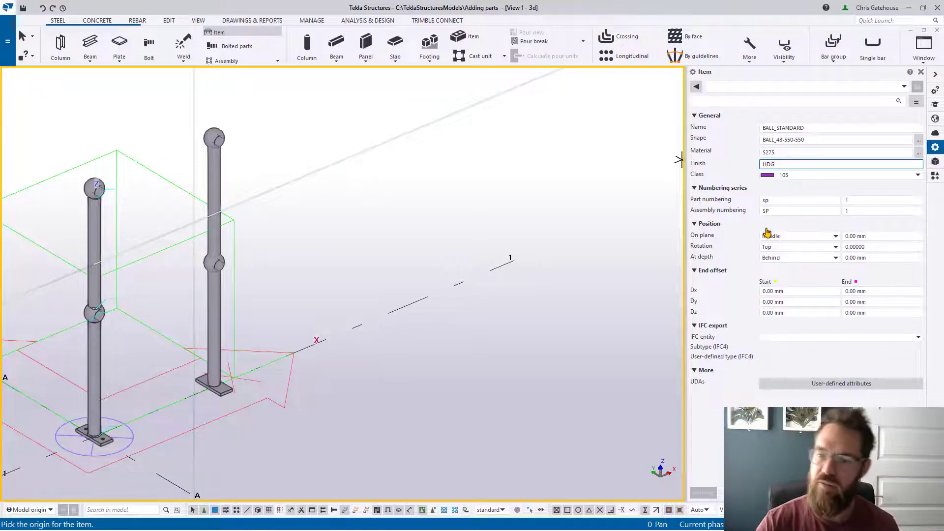
Set part prefix SP and assembly prefix BALL, then place the item on the grid line.
{"action": "double_click", "coordinate": [769, 199]}
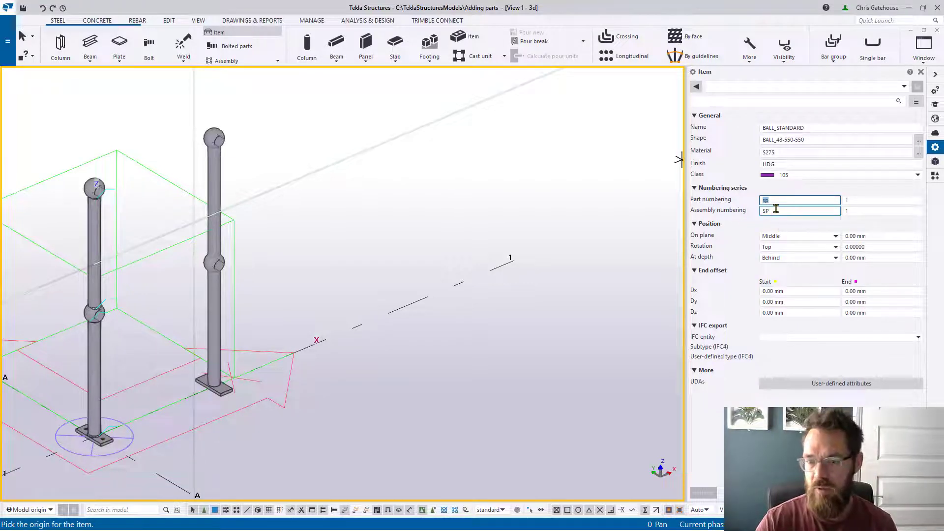
{"action": "key", "text": "Delete"}
{"action": "left_click", "coordinate": [775, 210]}
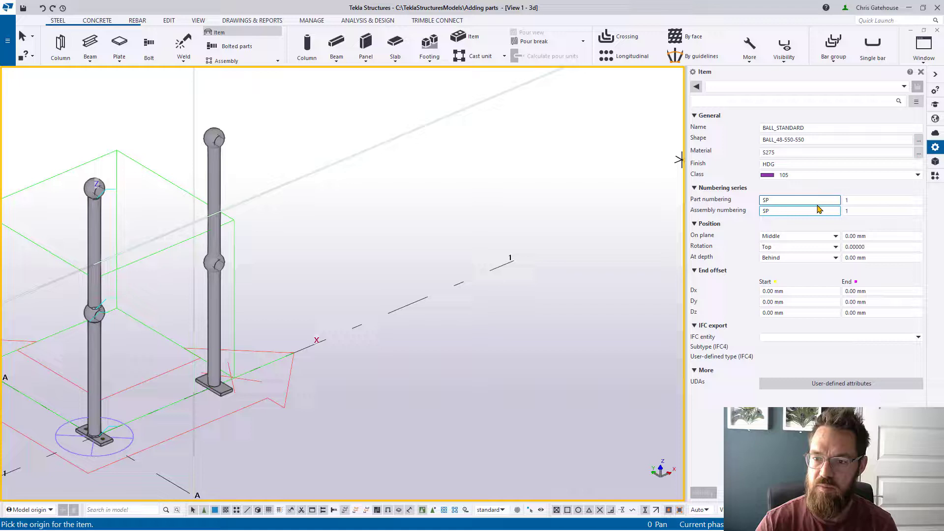
{"action": "left_click", "coordinate": [817, 210]}
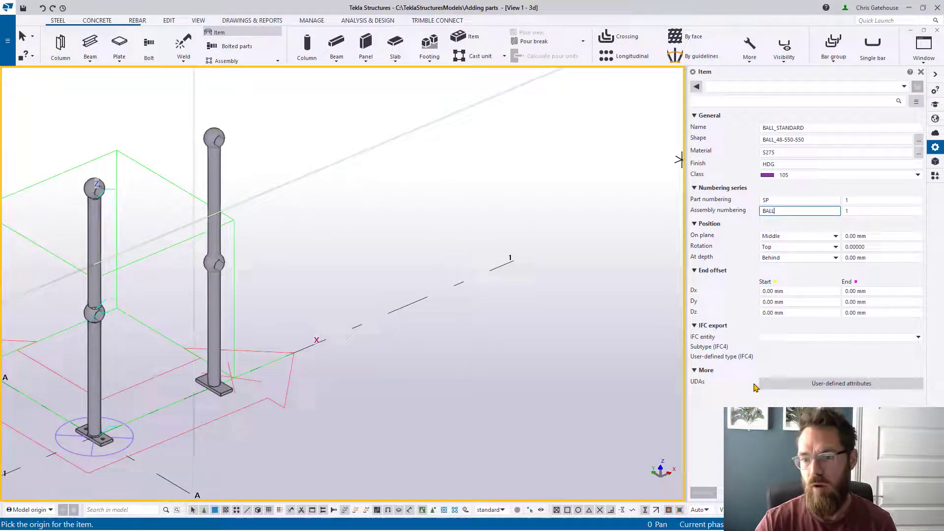
{"action": "left_click", "coordinate": [330, 338]}
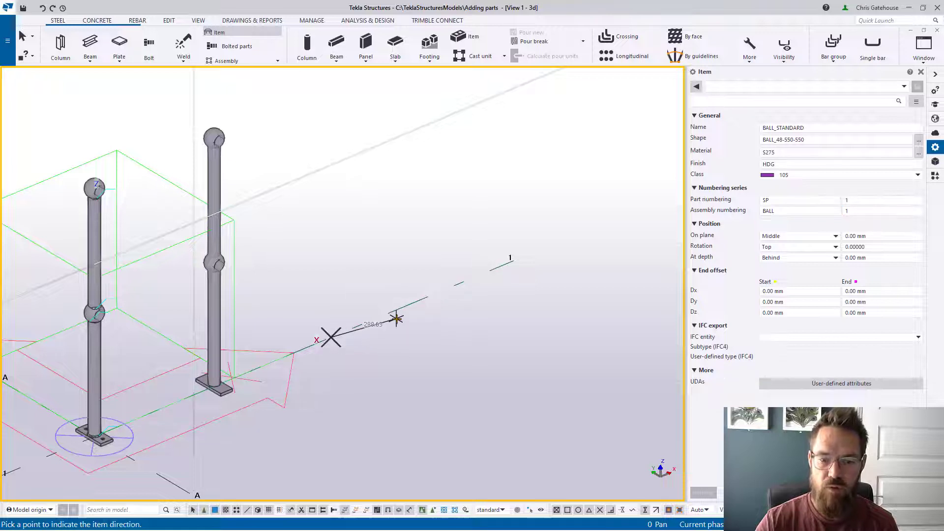
{"action": "left_click", "coordinate": [397, 316]}
Inquire the purple post, showing BALL_STANDARD unnumbered at 6.09 kg in S275.
{"action": "key", "text": "Escape"}
{"action": "left_click", "coordinate": [336, 290]}
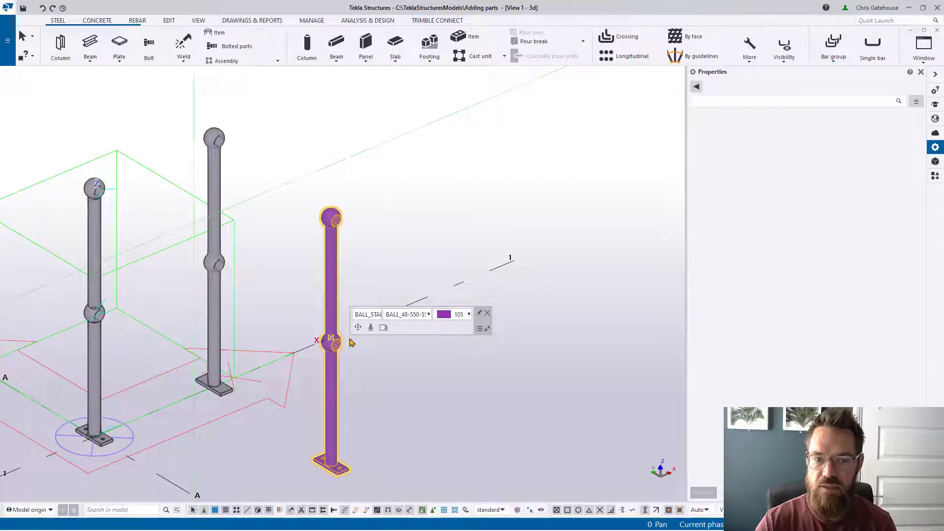
{"action": "scroll", "coordinate": [377, 221], "scroll_direction": "down", "scroll_amount": 3}
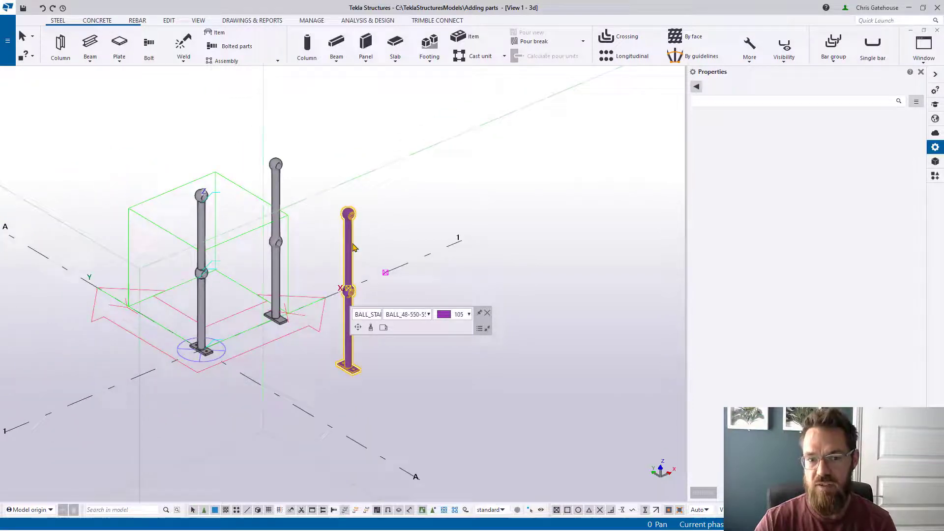
{"action": "left_click", "coordinate": [554, 212]}
{"action": "left_click", "coordinate": [24, 55]}
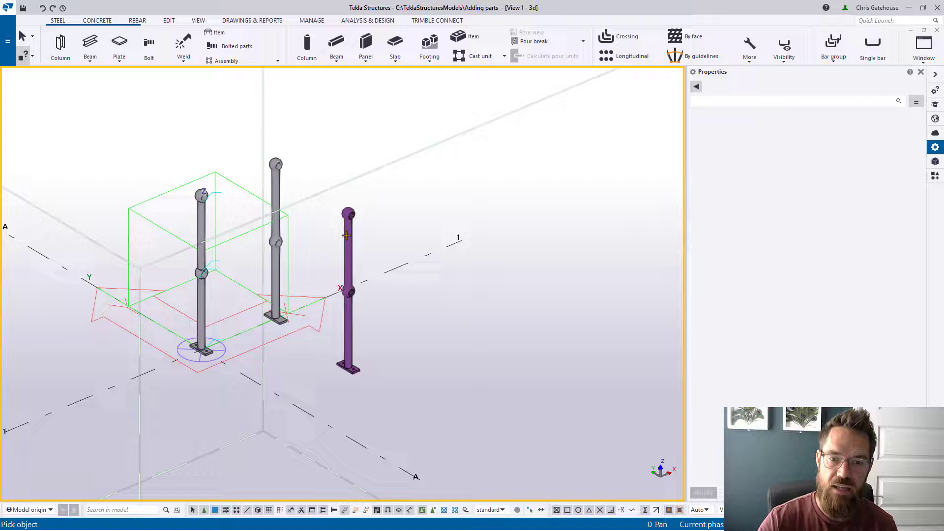
{"action": "left_click", "coordinate": [349, 292]}
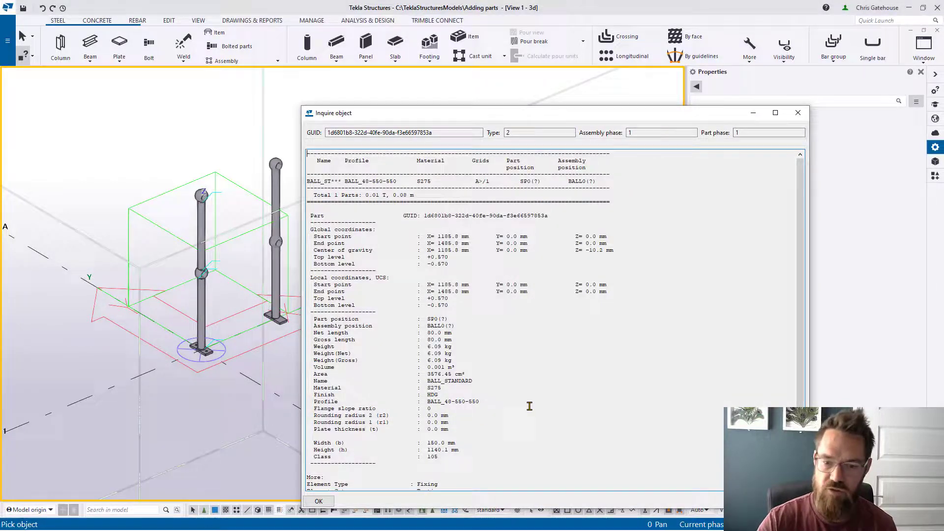
{"action": "left_click", "coordinate": [797, 113]}
{"action": "right_click", "coordinate": [427, 156]}
{"action": "left_click", "coordinate": [436, 162]}
Number the modified parts, box-select the posts, then select only the purple post.
{"action": "left_click", "coordinate": [252, 20]}
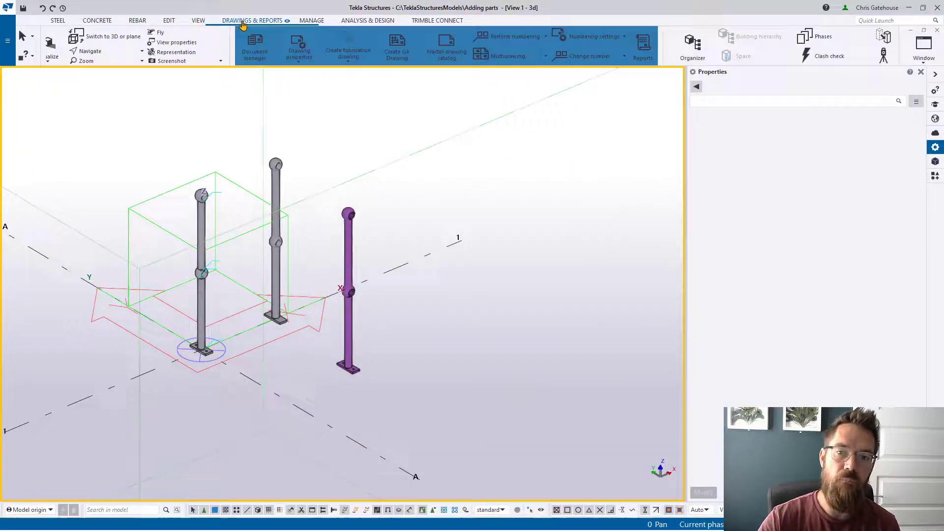
{"action": "left_click", "coordinate": [527, 37]}
{"action": "left_click", "coordinate": [482, 111]}
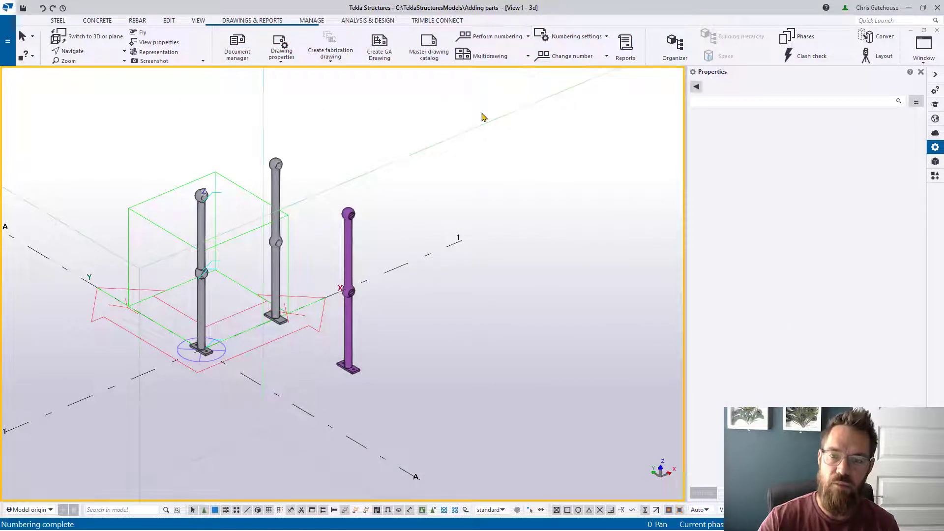
{"action": "left_click_drag", "start_coordinate": [457, 389], "coordinate": [92, 208]}
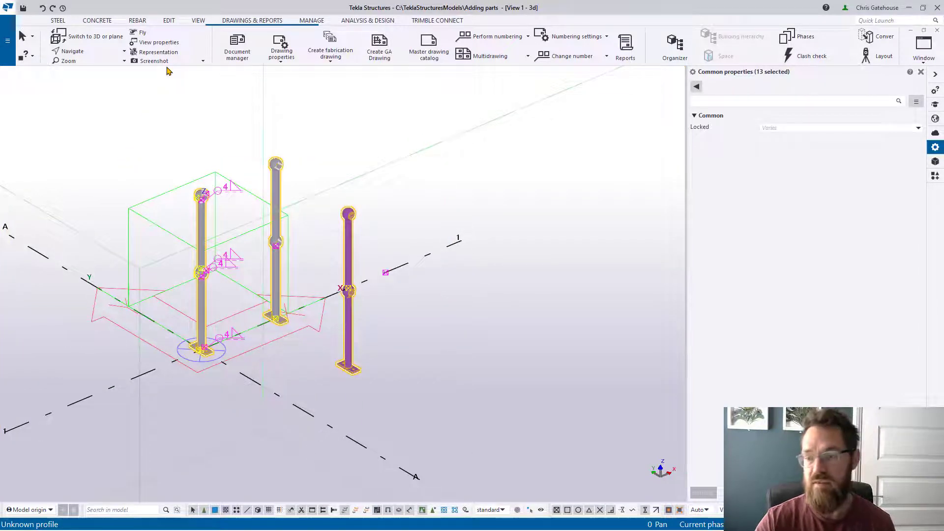
{"action": "left_click", "coordinate": [921, 73]}
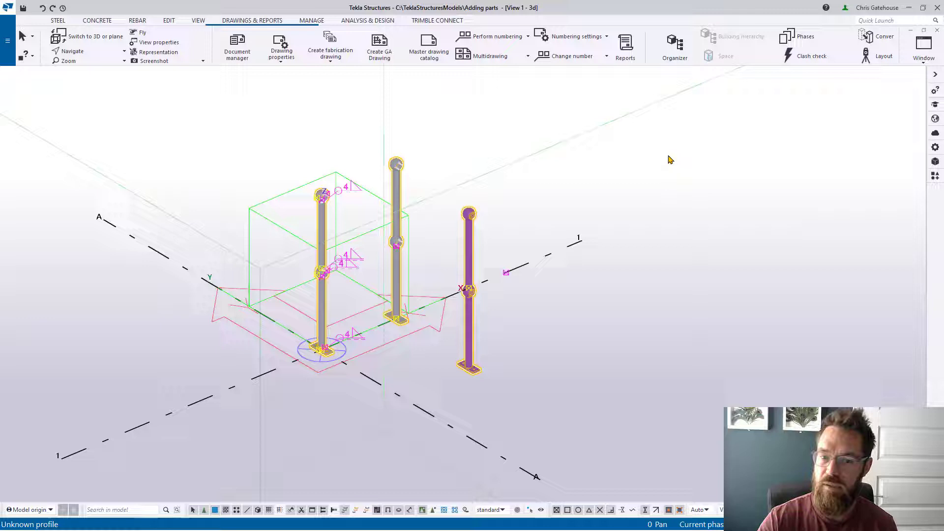
{"action": "left_click", "coordinate": [471, 217]}
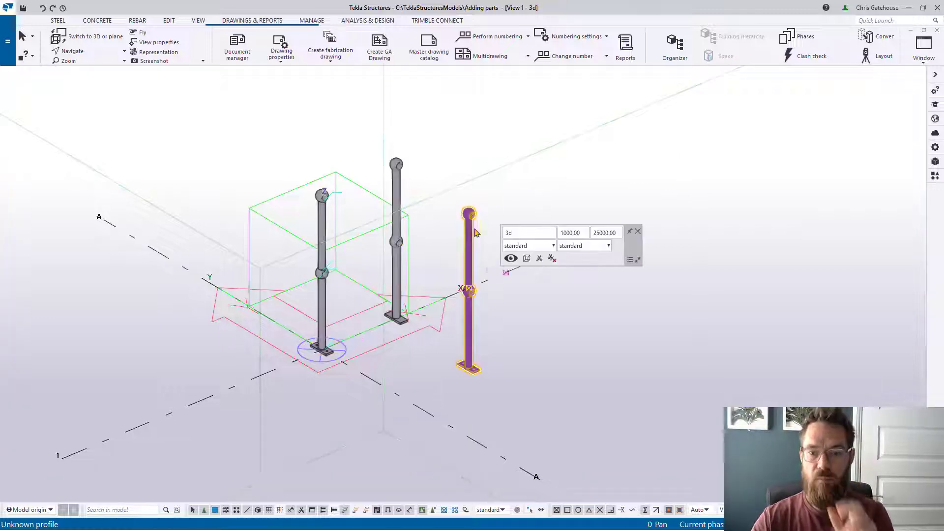
List Organizer assemblies under Profile > STEEL, expand Material, and widen to show volume and weight.
{"action": "left_click", "coordinate": [675, 54]}
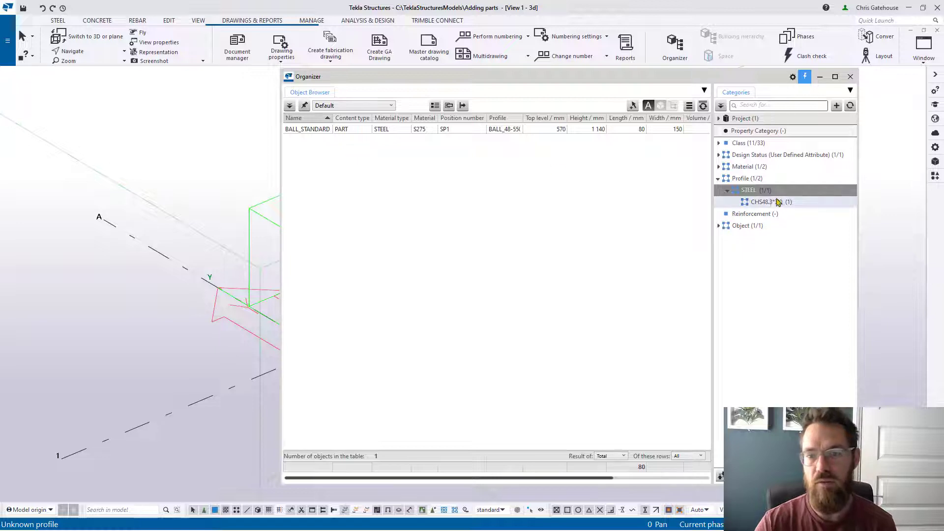
{"action": "left_click", "coordinate": [757, 202]}
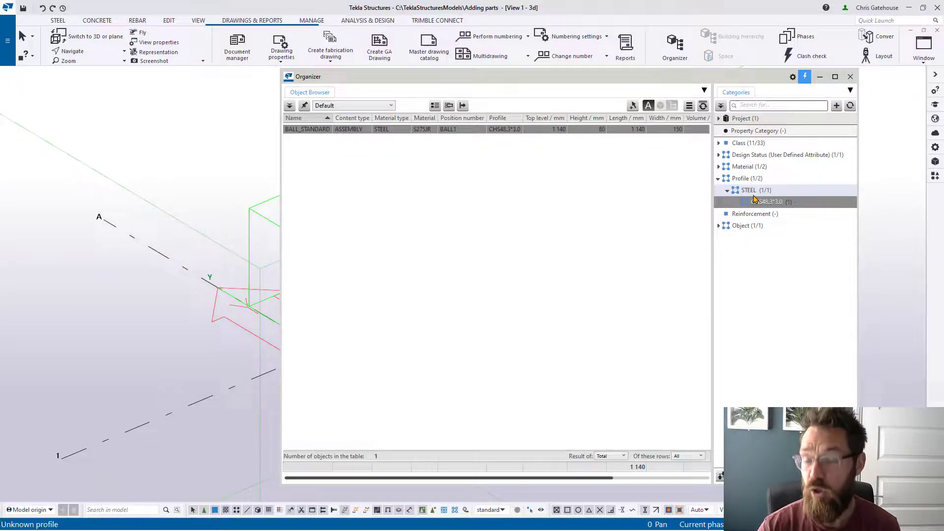
{"action": "left_click", "coordinate": [752, 191]}
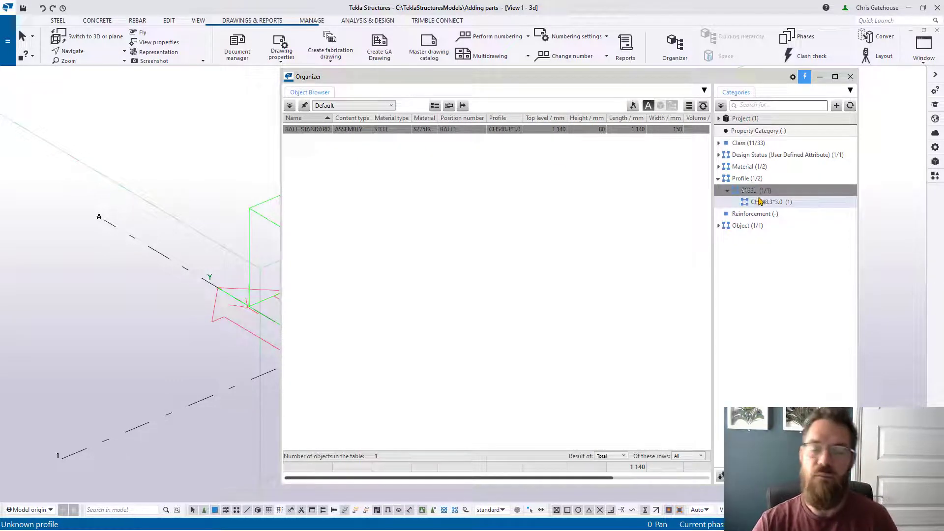
{"action": "left_click", "coordinate": [216, 178]}
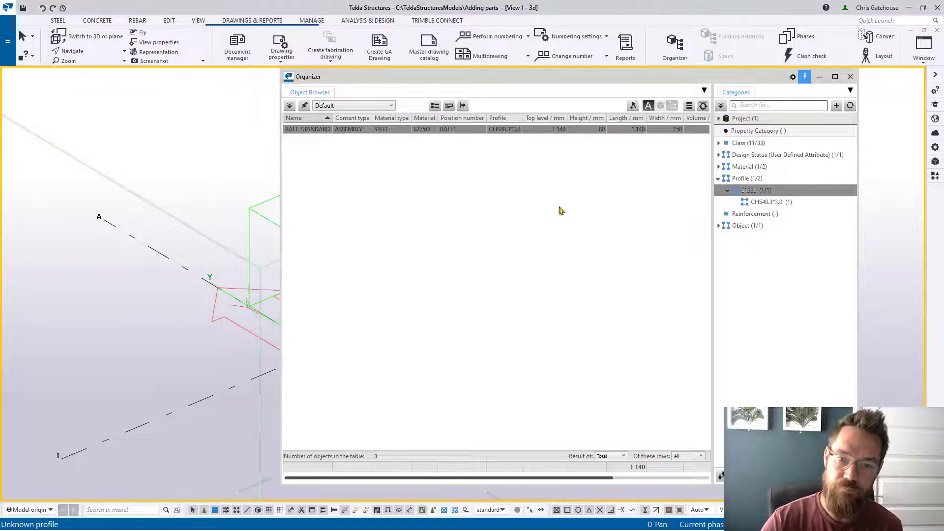
{"action": "left_click", "coordinate": [748, 192]}
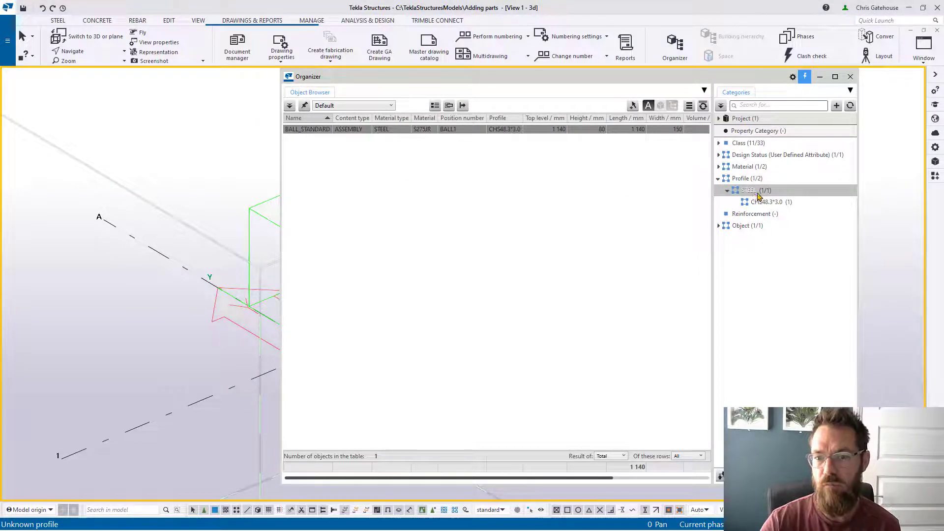
{"action": "left_click", "coordinate": [719, 168]}
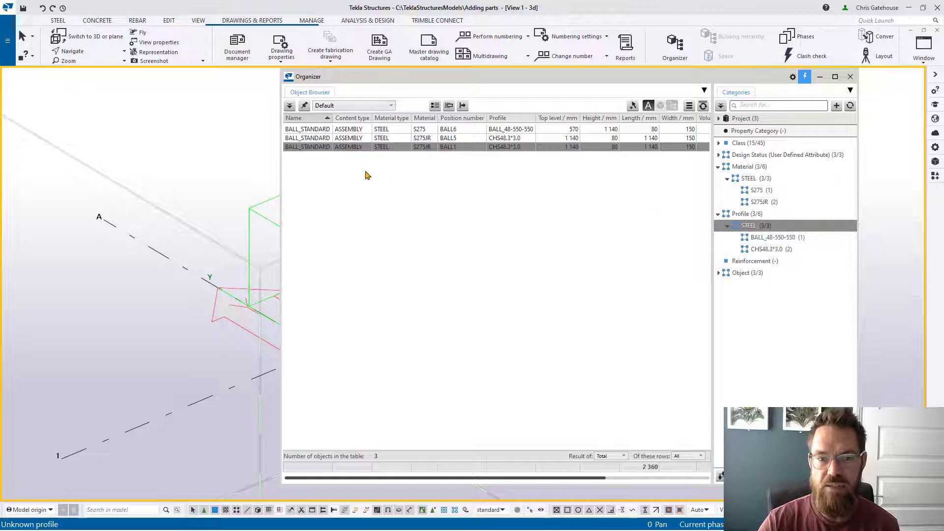
{"action": "left_click_drag", "start_coordinate": [281, 196], "coordinate": [183, 201]}
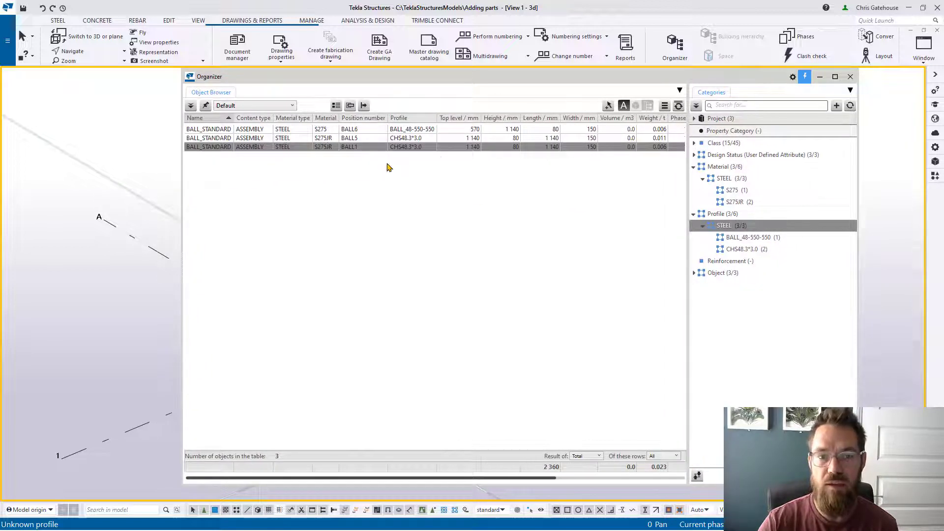
{"action": "left_click", "coordinate": [649, 107]}
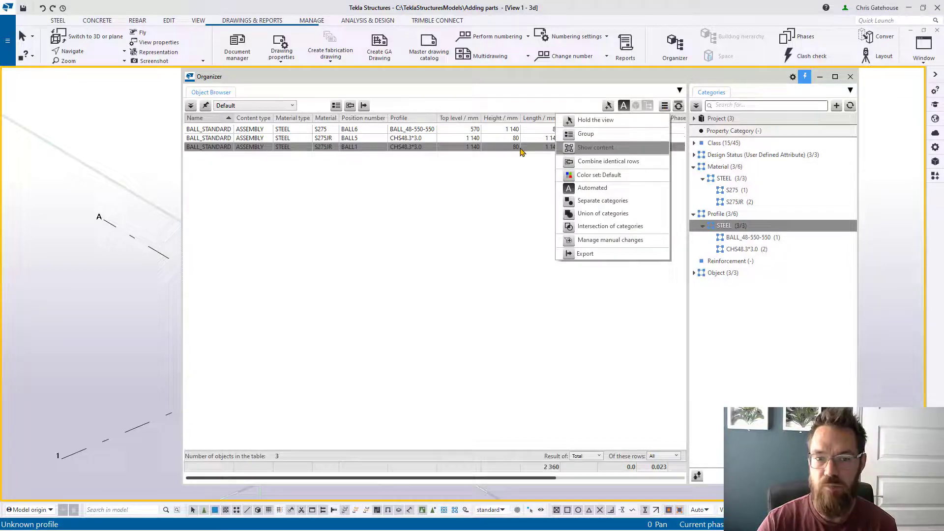
Show the contents of the BALL_STANDARD assemblies: 15 parts, welds and holes totalling 0.047 t.
{"action": "left_click", "coordinate": [417, 358]}
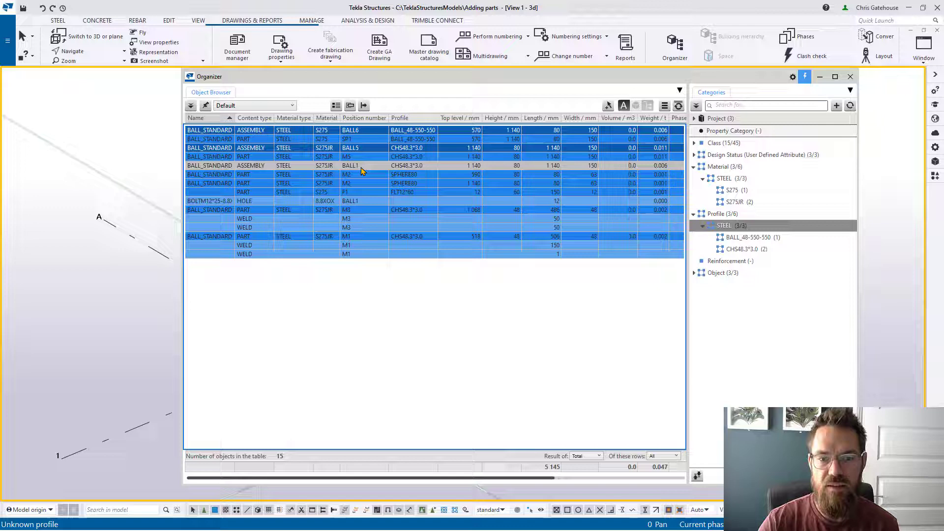
{"action": "left_click", "coordinate": [359, 183], "text": "ctrl"}
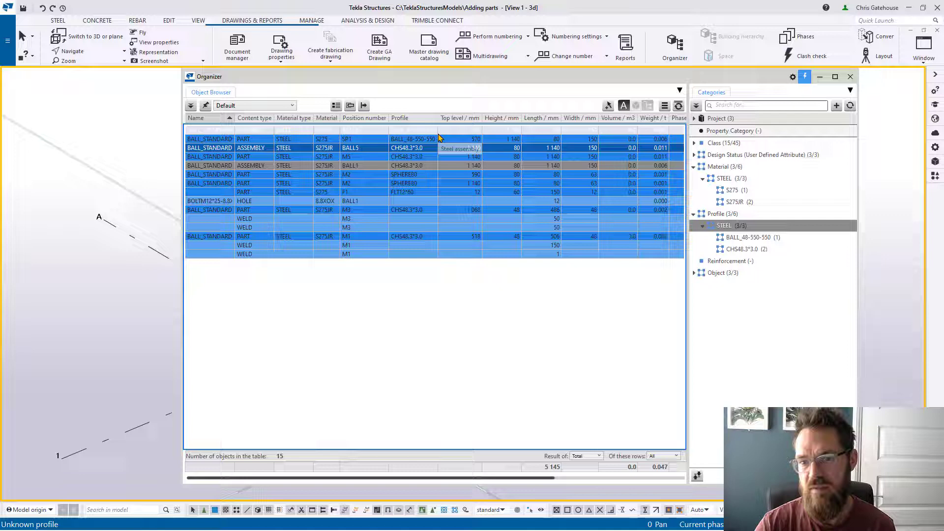
Close the Organizer, dismiss its warning and close the floating view settings.
{"action": "left_click", "coordinate": [849, 77]}
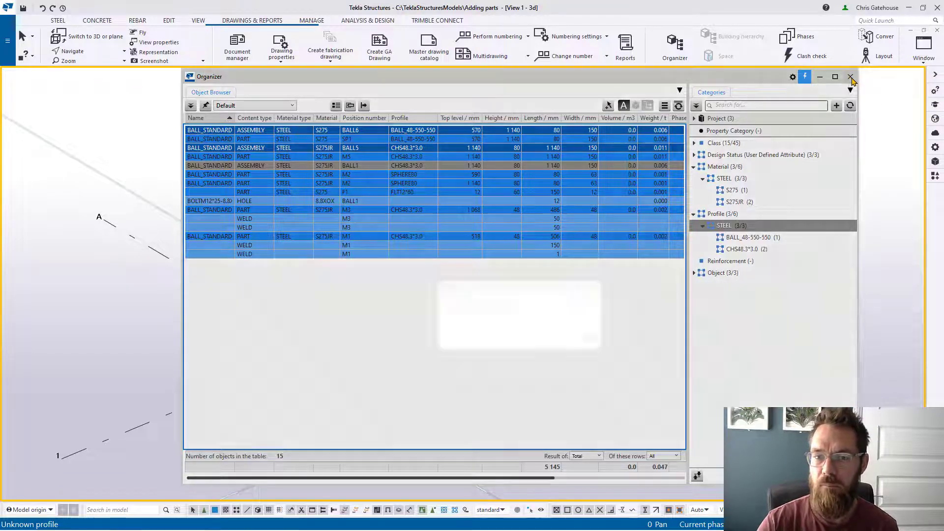
{"action": "left_click", "coordinate": [612, 306]}
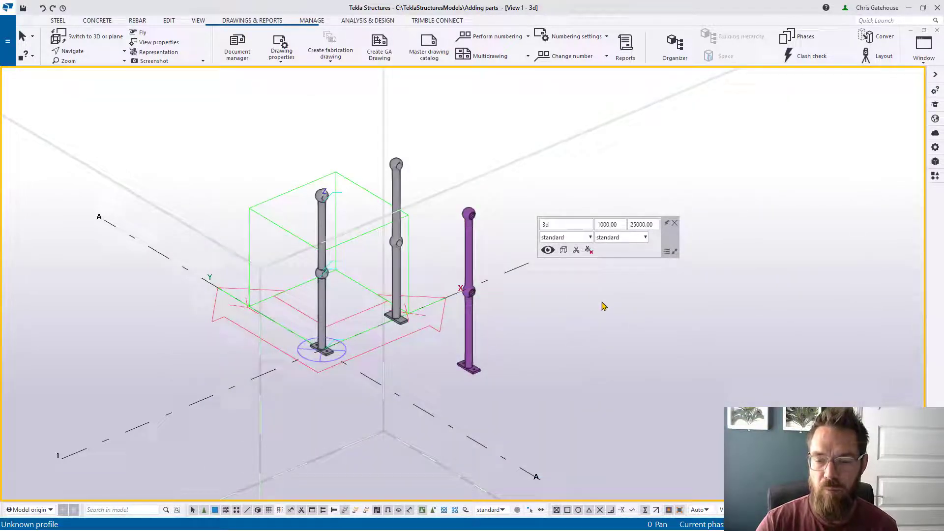
{"action": "left_click", "coordinate": [675, 223]}
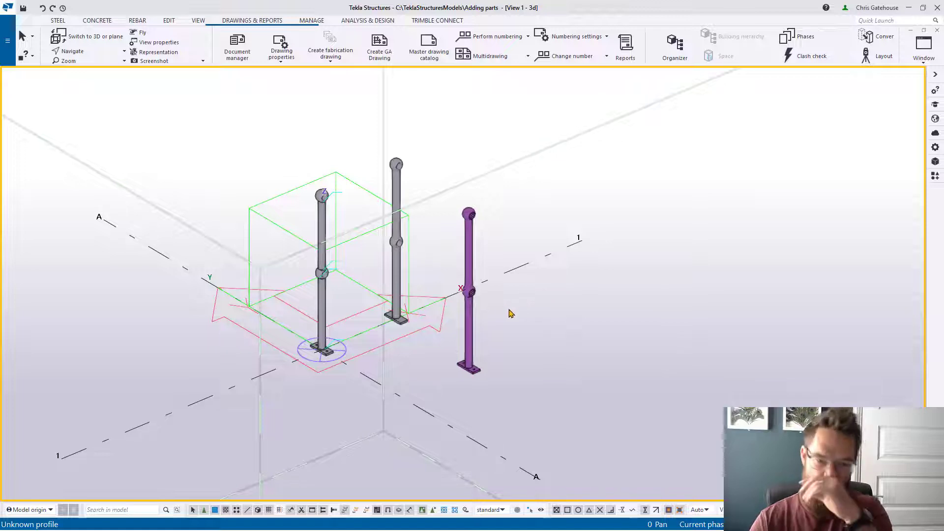
Check the middle grey post, then zoom in on the purple BALL_48-550-550 post.
{"action": "left_click", "coordinate": [398, 173]}
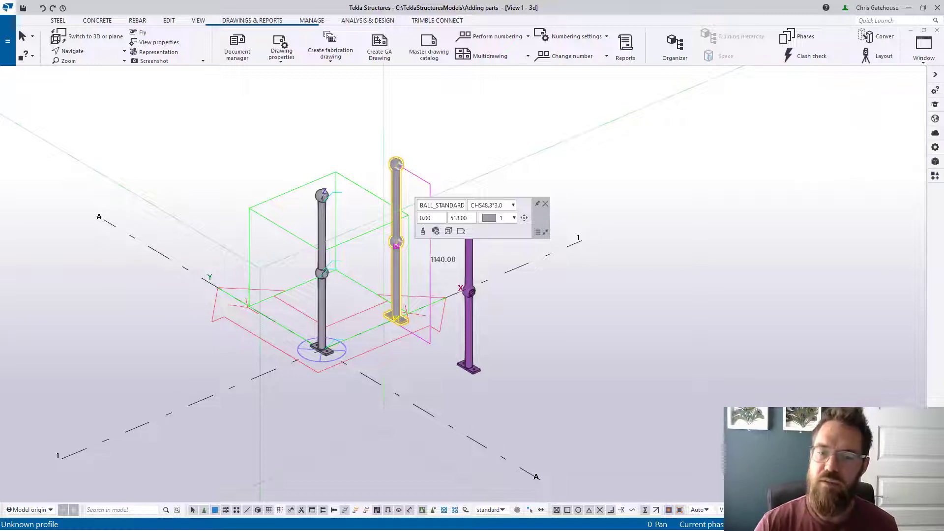
{"action": "left_click", "coordinate": [478, 328]}
{"action": "scroll", "coordinate": [479, 329], "scroll_direction": "up", "scroll_amount": 5}
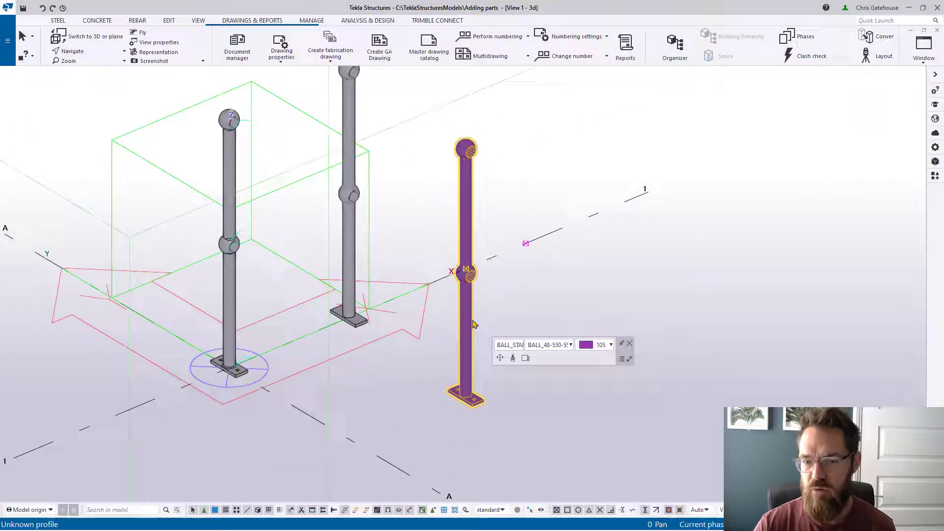
{"action": "middle_click_drag", "start_coordinate": [483, 276], "coordinate": [455, 295]}
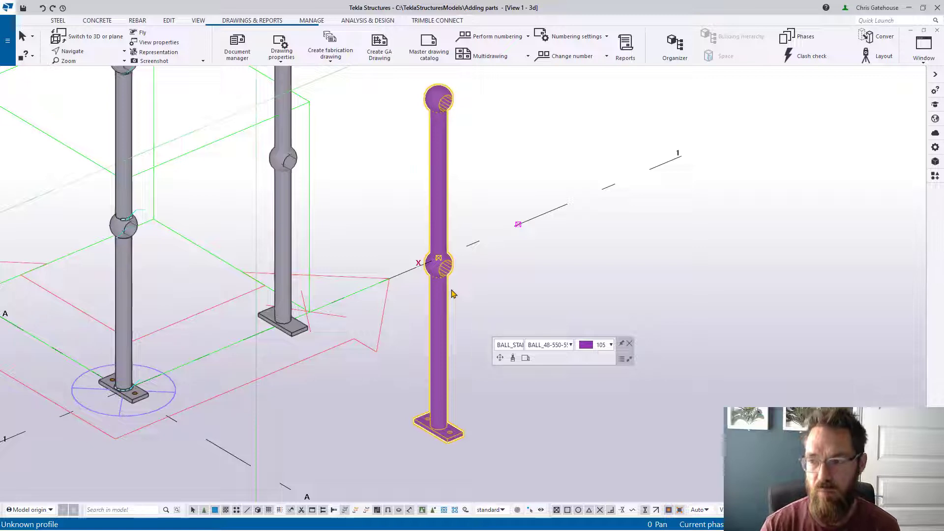
{"action": "left_click", "coordinate": [485, 287]}
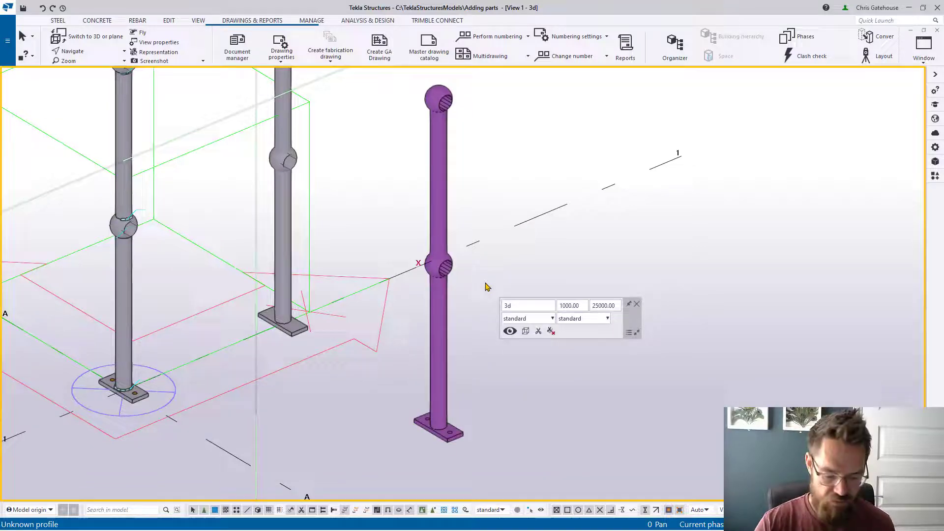
Open the ShapeGeometries folder and inspect its single TEZ shape geometry file.
{"action": "scroll", "coordinate": [358, 299], "scroll_direction": "down", "scroll_amount": 1}
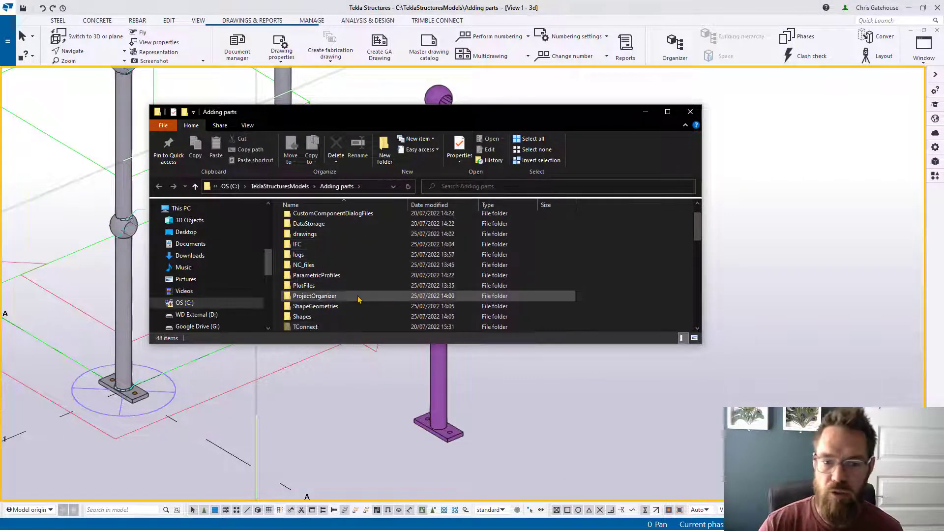
{"action": "scroll", "coordinate": [322, 300], "scroll_direction": "down", "scroll_amount": 1}
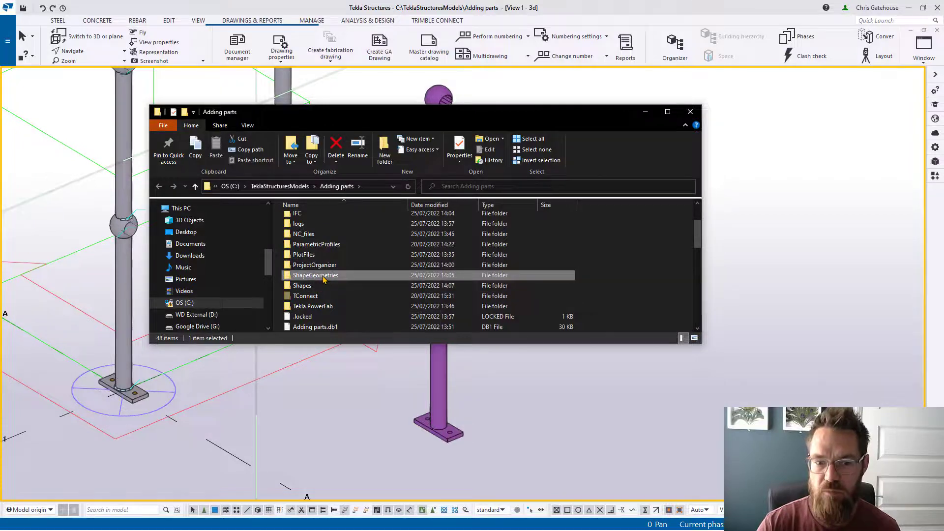
{"action": "left_click", "coordinate": [315, 286]}
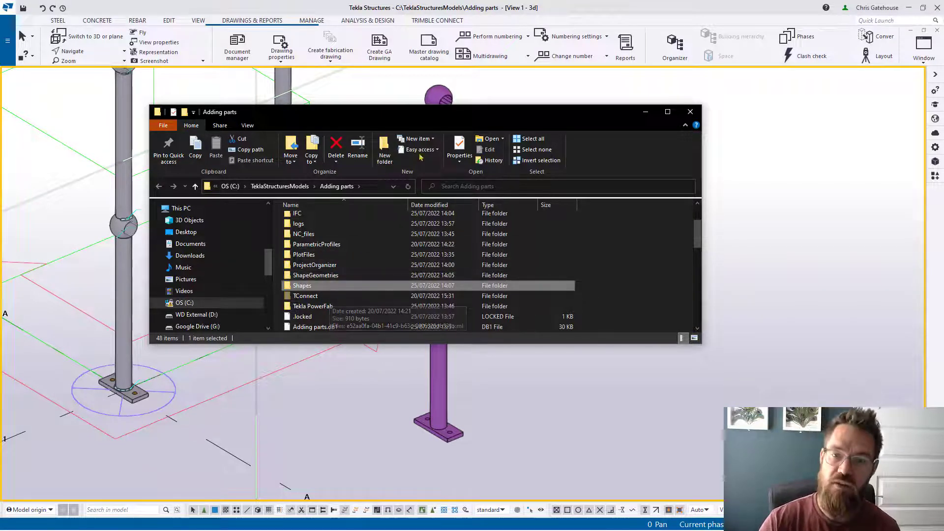
{"action": "left_click", "coordinate": [309, 277]}
{"action": "double_click", "coordinate": [309, 276]}
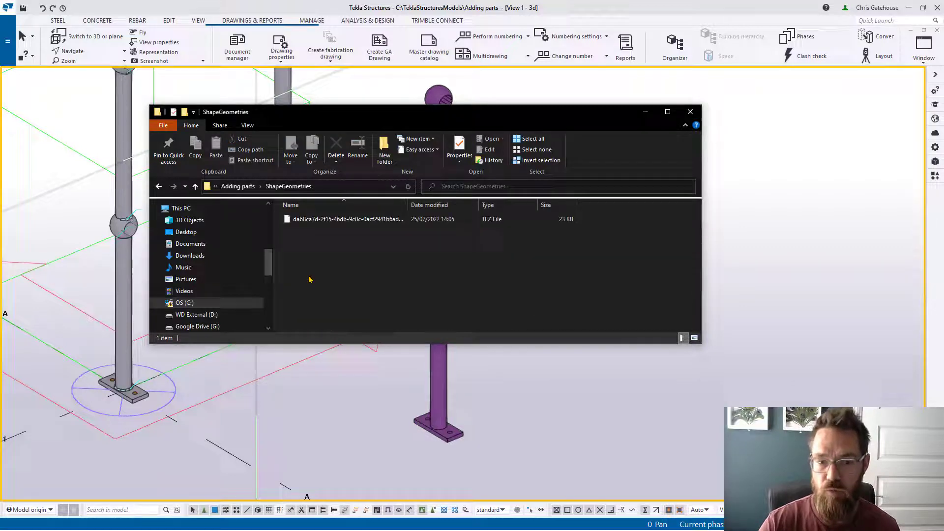
{"action": "left_click", "coordinate": [328, 221]}
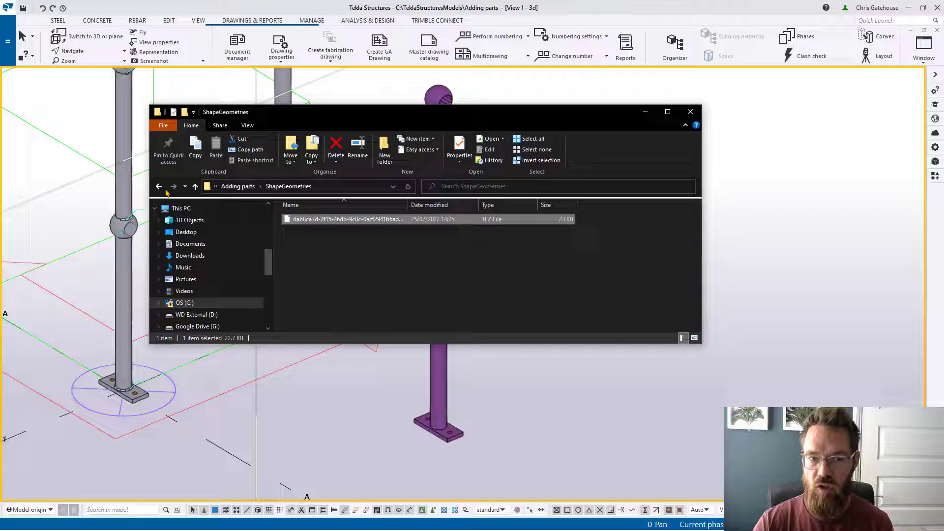
Return to Adding parts, look inside the Shapes folder, and close File Explorer.
{"action": "key", "text": "alt+Left"}
{"action": "scroll", "coordinate": [356, 332], "scroll_direction": "down", "scroll_amount": 1}
{"action": "double_click", "coordinate": [325, 309]}
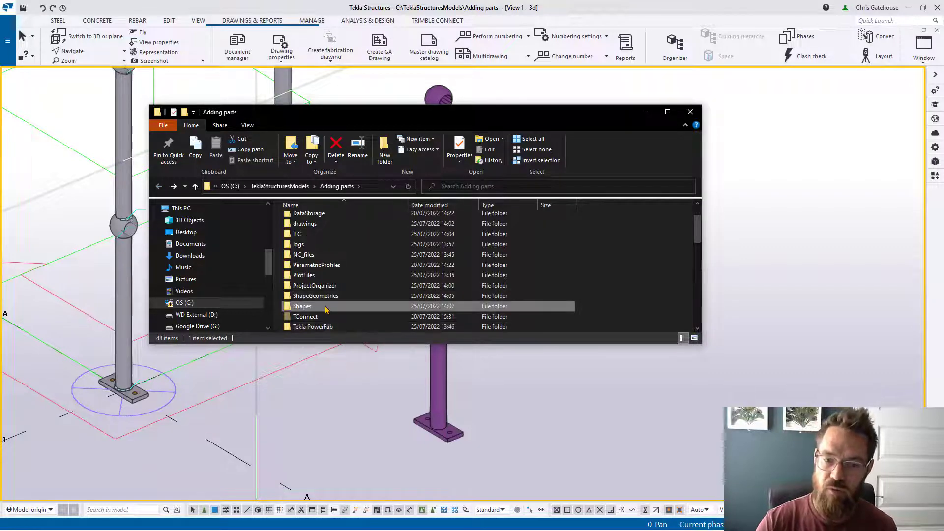
{"action": "left_click", "coordinate": [690, 112]}
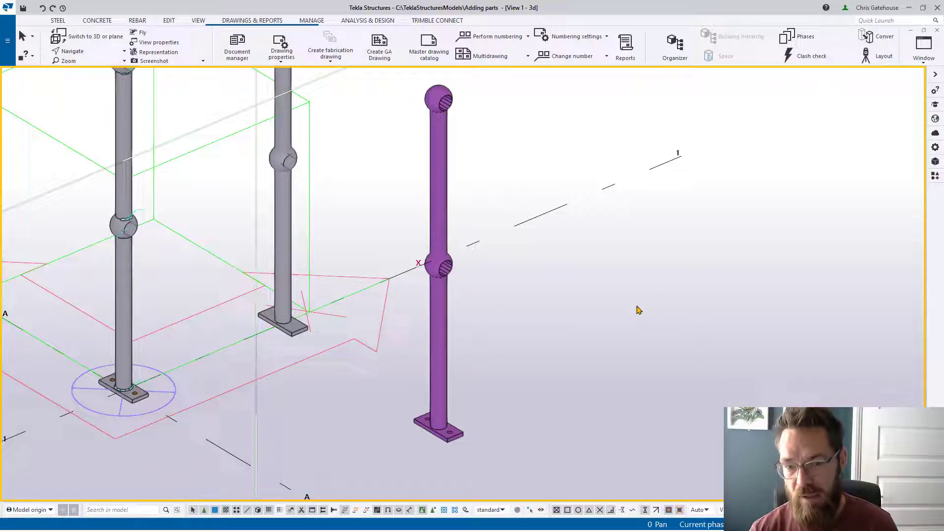
Drag-select all three posts in the model.
{"action": "scroll", "coordinate": [595, 347], "scroll_direction": "down", "scroll_amount": 3}
{"action": "scroll", "coordinate": [591, 342], "scroll_direction": "down", "scroll_amount": 1}
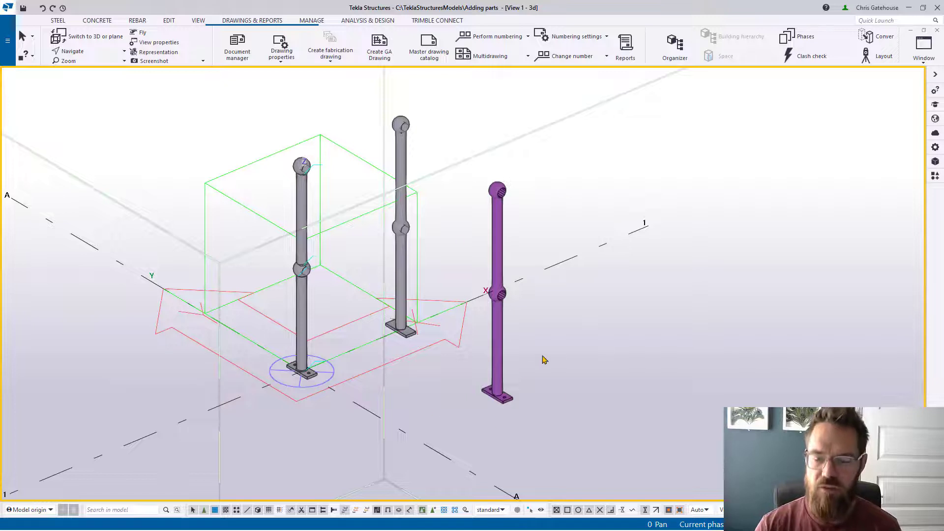
{"action": "scroll", "coordinate": [516, 318], "scroll_direction": "up", "scroll_amount": 2}
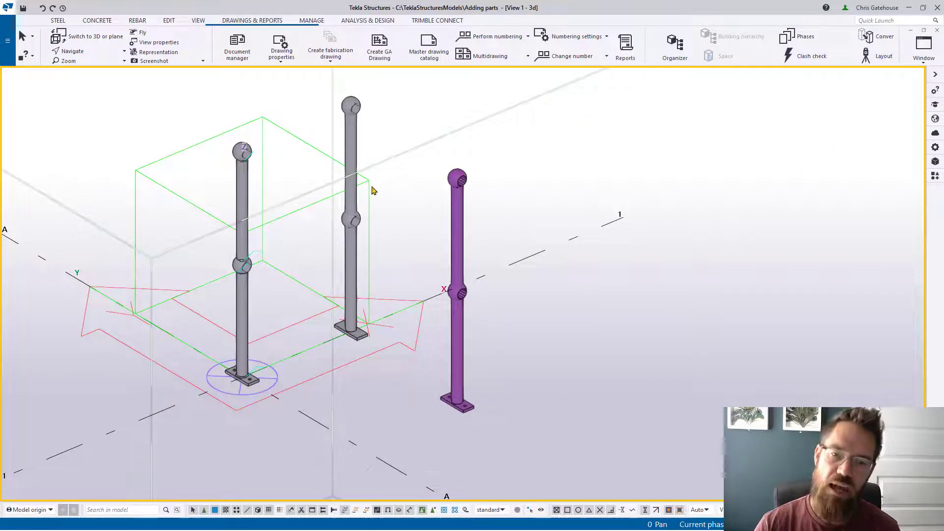
{"action": "left_click_drag", "start_coordinate": [553, 441], "coordinate": [164, 72]}
Delete the five PDF files, from BALL1 - STANDARD.pdf onward, from Document manager.
{"action": "left_click", "coordinate": [238, 49]}
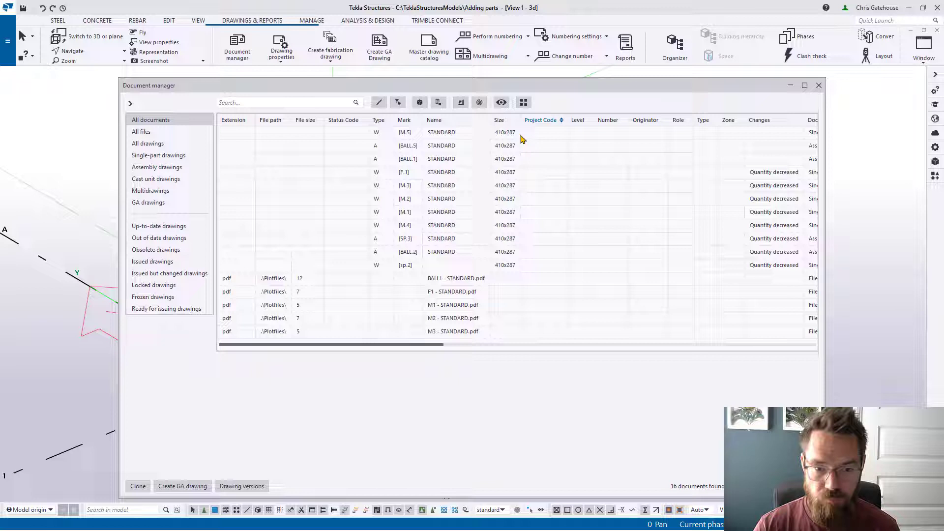
{"action": "left_click", "coordinate": [472, 278]}
{"action": "left_click", "coordinate": [472, 333], "text": "shift"}
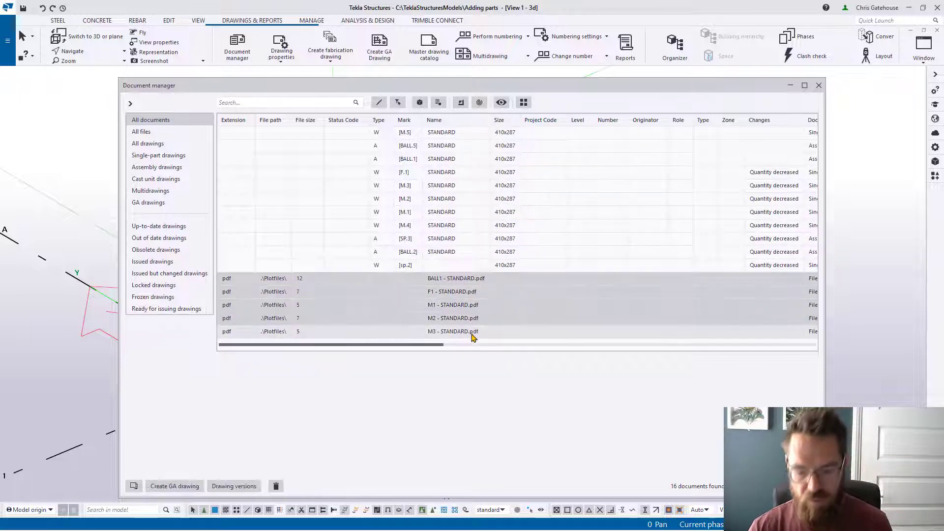
{"action": "key", "text": "Delete"}
{"action": "left_click", "coordinate": [456, 303]}
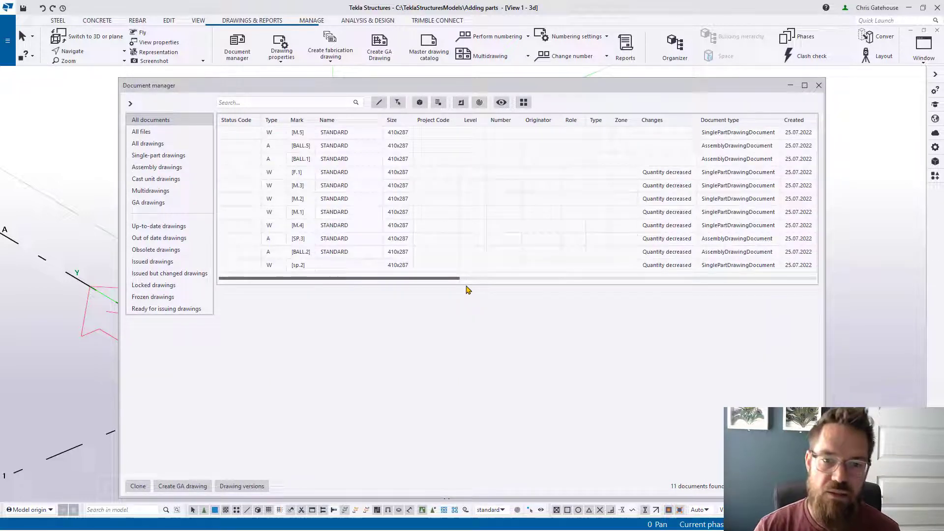
{"action": "left_click", "coordinate": [819, 86]}
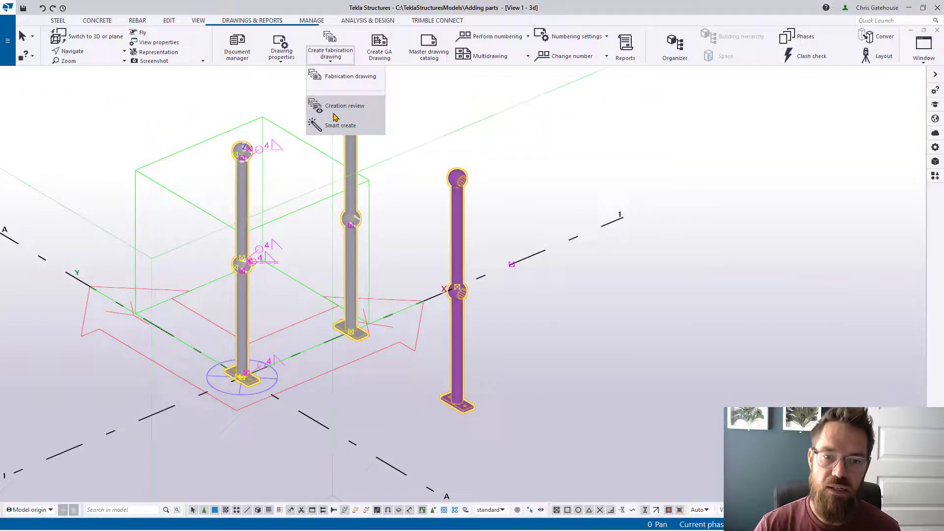
Create the two missing fabrication drawings and check [sp.2] and [SP.1] in the drawing list.
{"action": "left_click", "coordinate": [346, 77]}
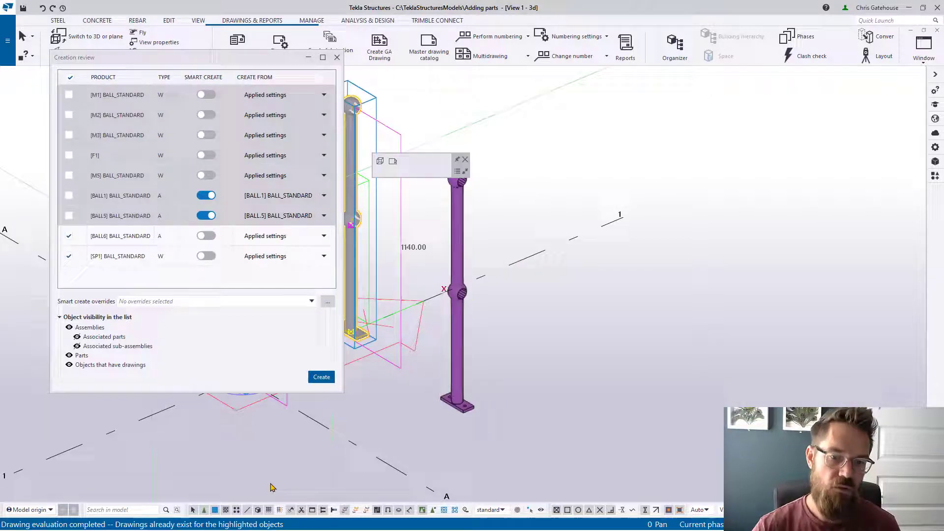
{"action": "left_click", "coordinate": [318, 378]}
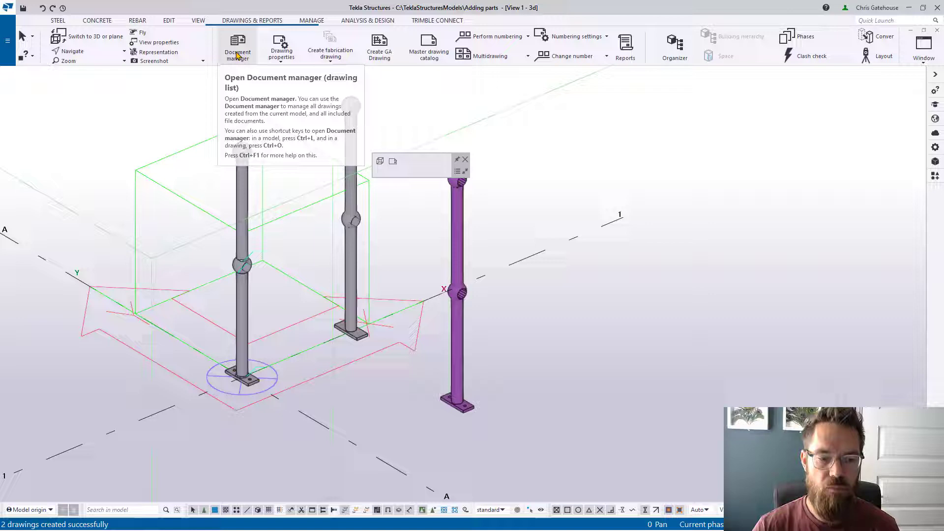
{"action": "left_click", "coordinate": [237, 54]}
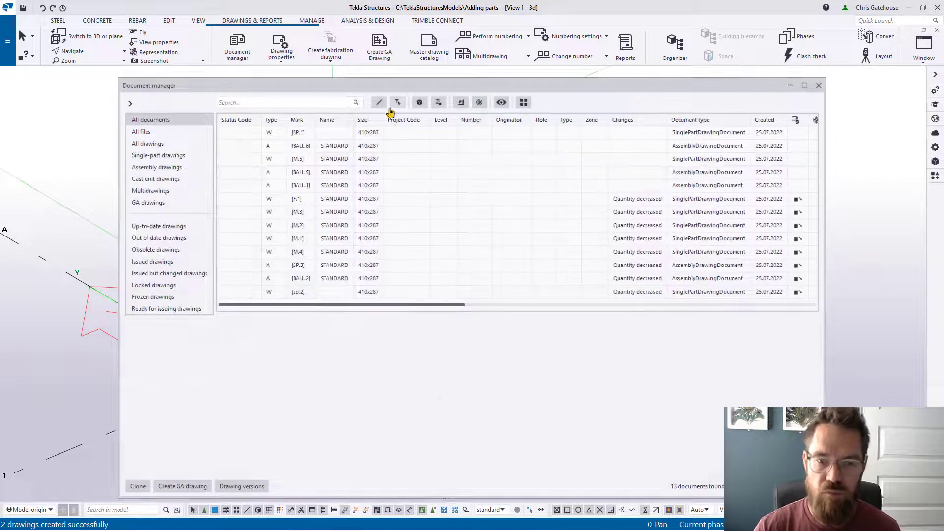
{"action": "left_click", "coordinate": [386, 292]}
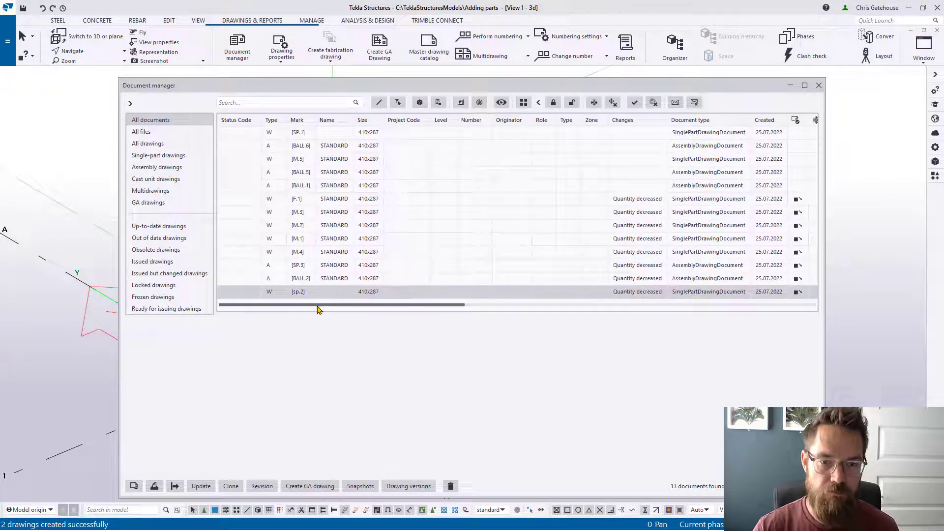
{"action": "left_click", "coordinate": [327, 133]}
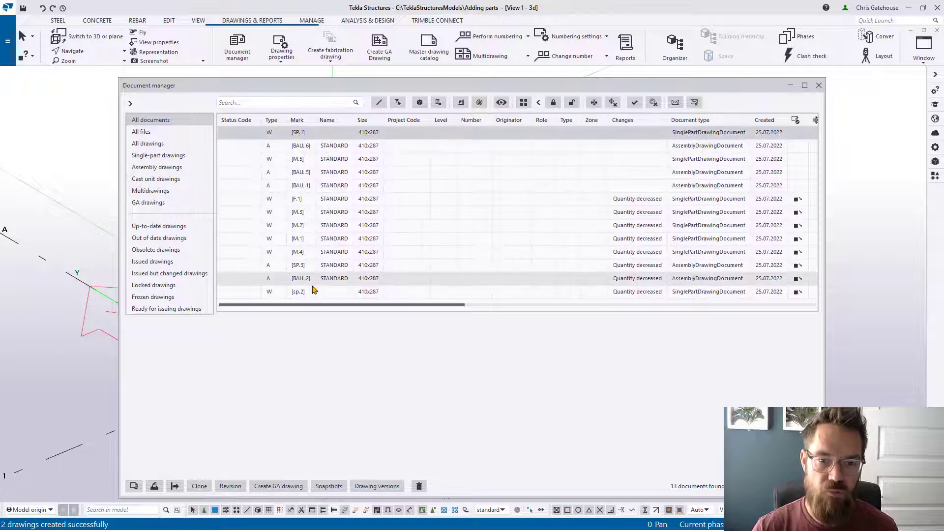
Print all 13 drawings as PDF files, skipping any that cannot print.
{"action": "right_click", "coordinate": [314, 231]}
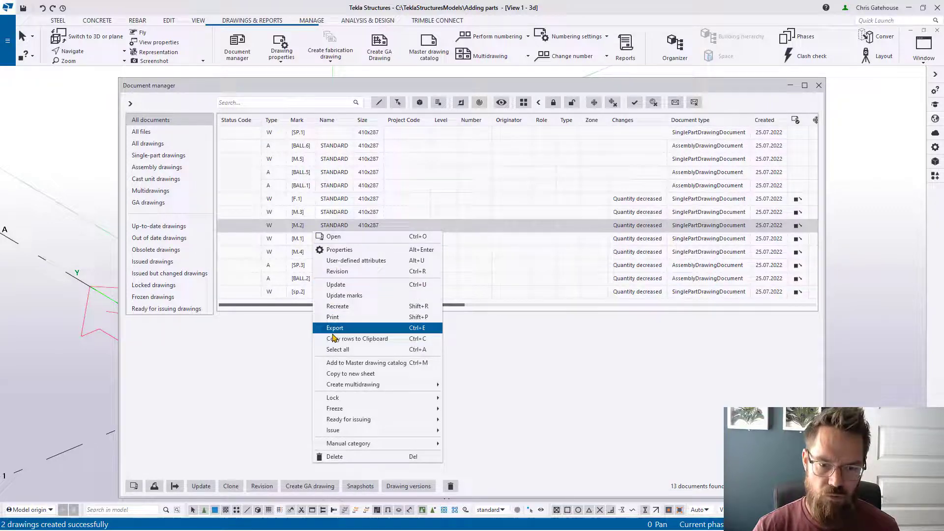
{"action": "left_click", "coordinate": [336, 349]}
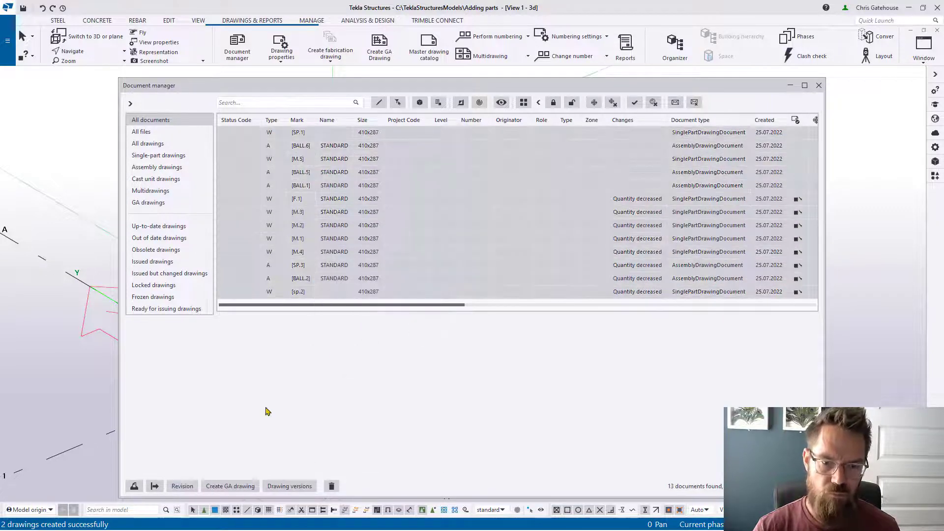
{"action": "left_click", "coordinate": [134, 485]}
{"action": "left_click", "coordinate": [193, 176]}
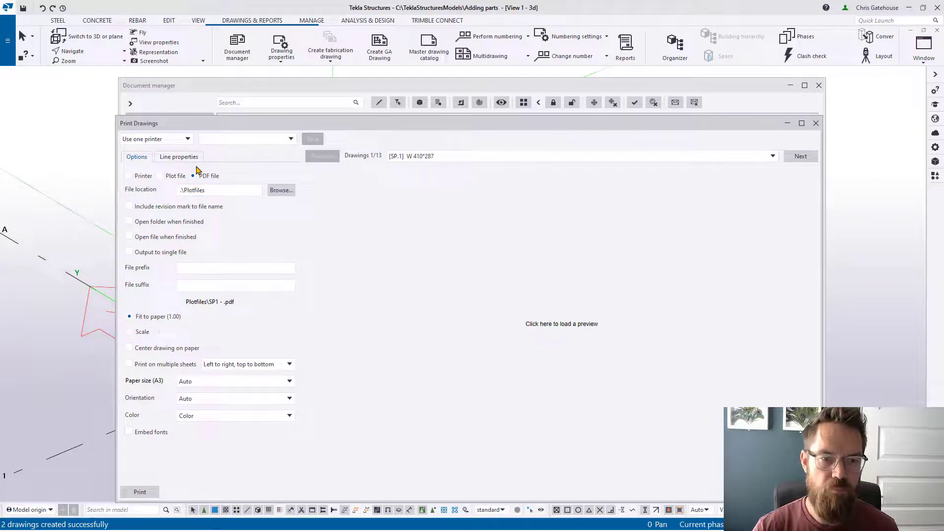
{"action": "left_click", "coordinate": [140, 492]}
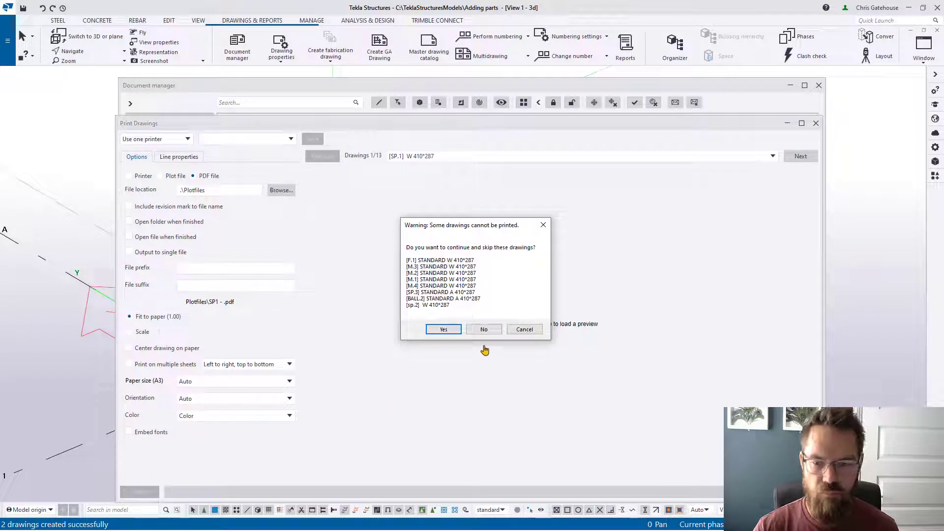
{"action": "left_click", "coordinate": [443, 329]}
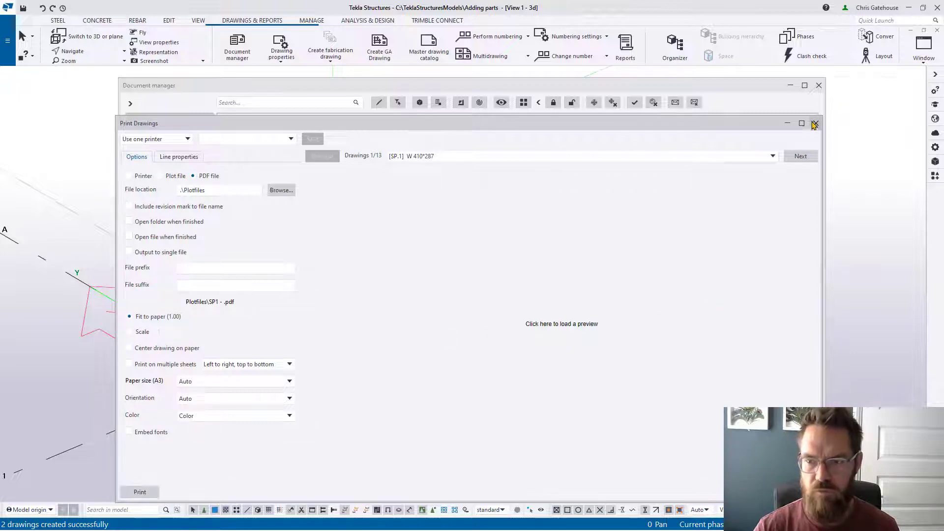
{"action": "left_click", "coordinate": [815, 123]}
{"action": "left_click", "coordinate": [818, 85]}
Create NC files for both plates and profiles.
{"action": "left_click", "coordinate": [8, 41]}
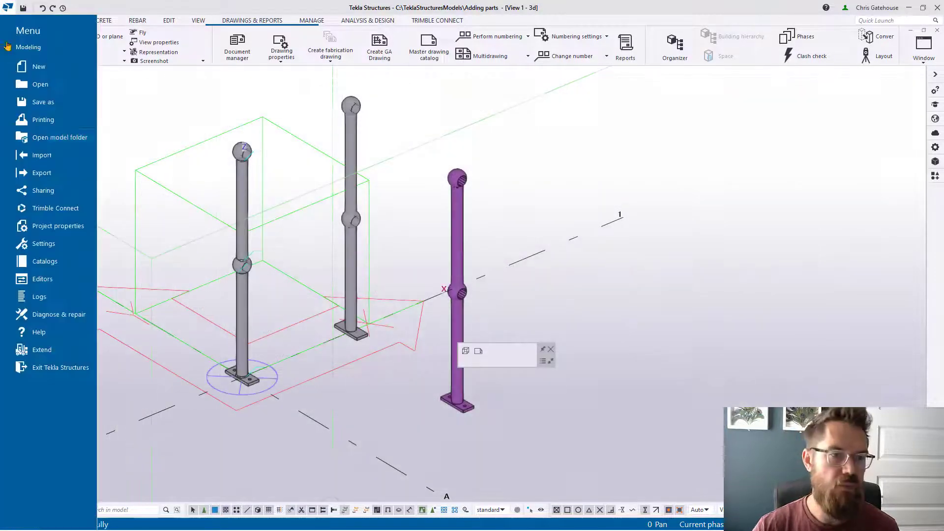
{"action": "left_click", "coordinate": [42, 173]}
{"action": "left_click", "coordinate": [124, 62]}
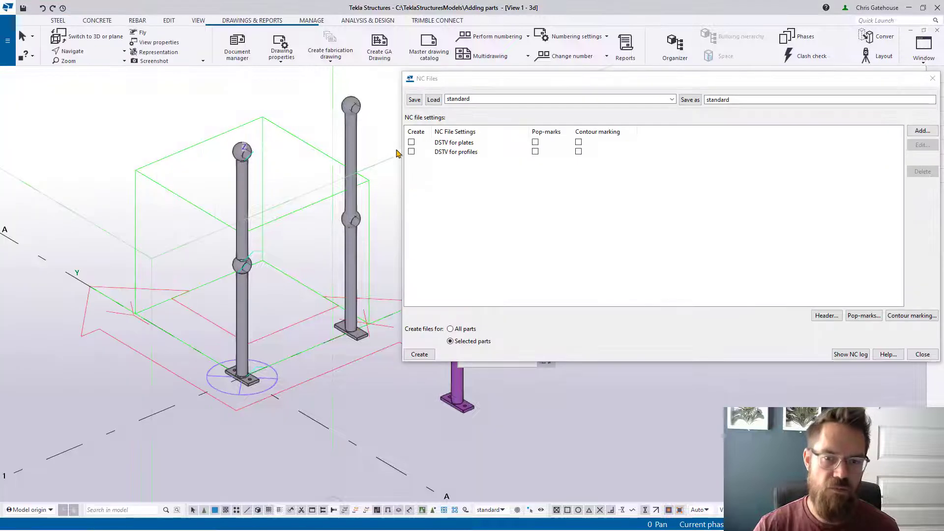
{"action": "left_click", "coordinate": [411, 151]}
{"action": "left_click", "coordinate": [411, 142]}
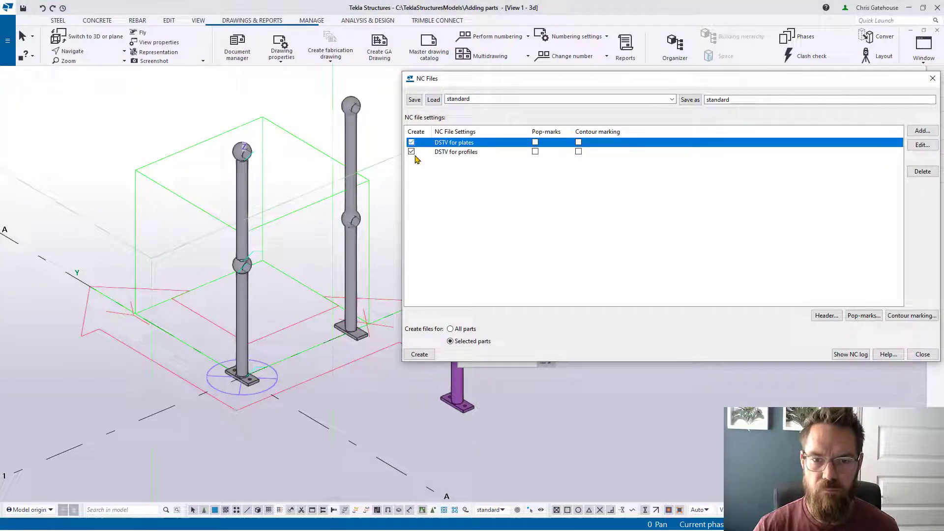
{"action": "left_click", "coordinate": [427, 354]}
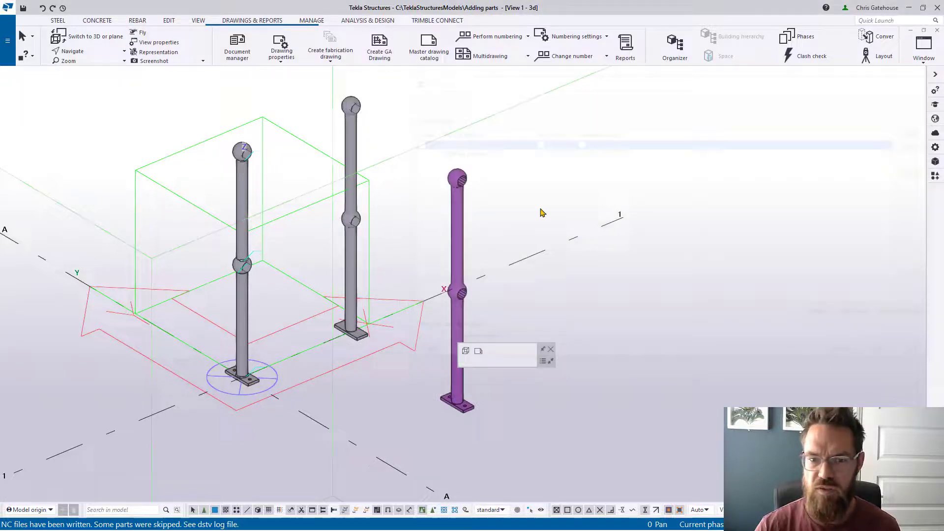
{"action": "left_click", "coordinate": [932, 78]}
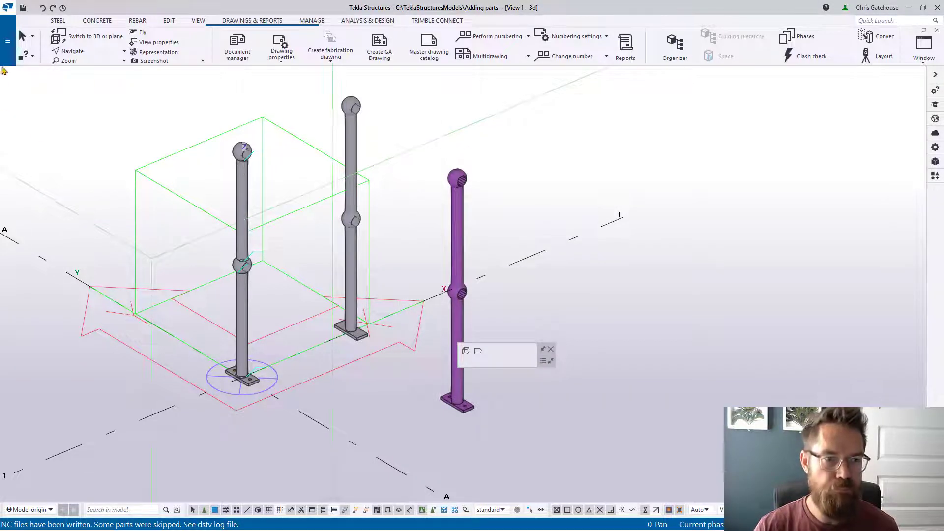
Set up the Tekla PowerFab export, reviewing its file name and saved settings.
{"action": "left_click", "coordinate": [7, 40]}
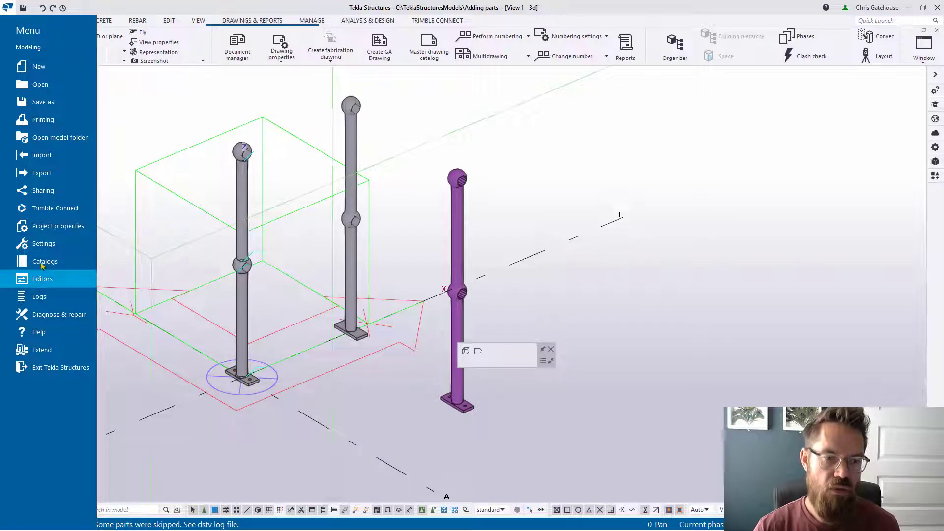
{"action": "mouse_move", "coordinate": [42, 172]}
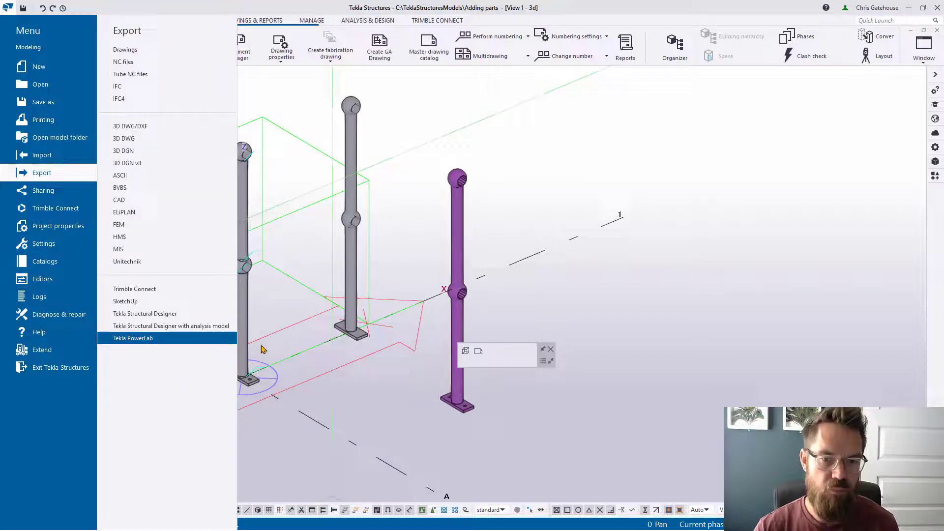
{"action": "left_click", "coordinate": [231, 339]}
{"action": "left_click", "coordinate": [553, 330]}
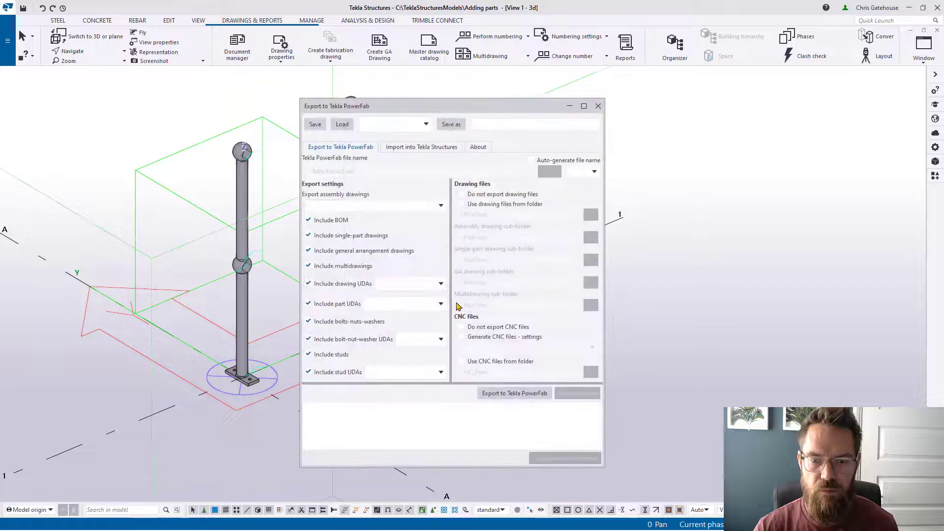
{"action": "left_click", "coordinate": [592, 174]}
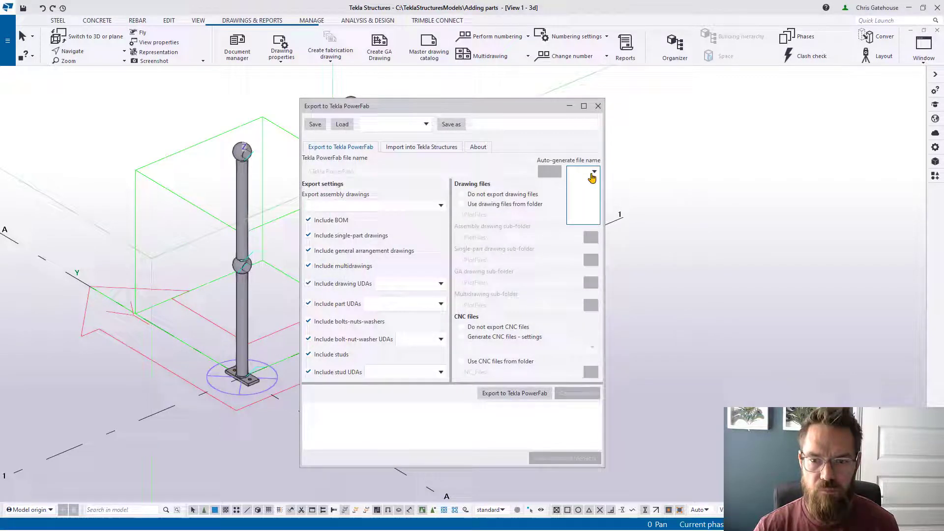
{"action": "left_click", "coordinate": [419, 126]}
{"action": "left_click", "coordinate": [413, 126]}
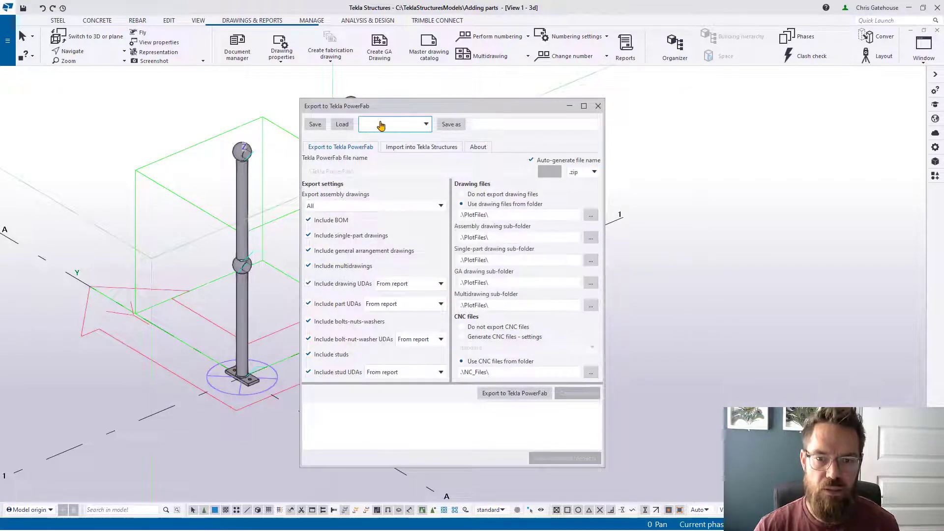
Export to PowerFab as DRG PROJ No._3.zip past the warnings, then minimise Tekla Structures.
{"action": "left_click", "coordinate": [514, 393]}
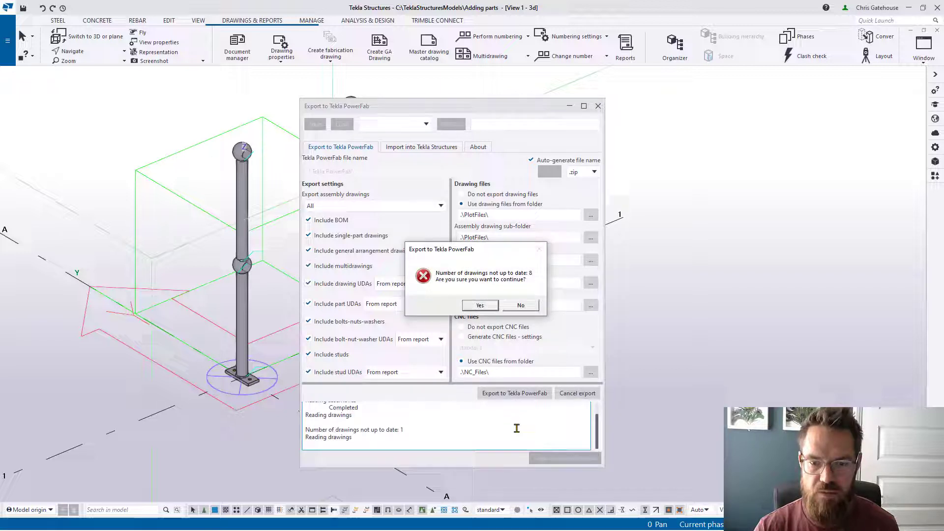
{"action": "left_click", "coordinate": [480, 305]}
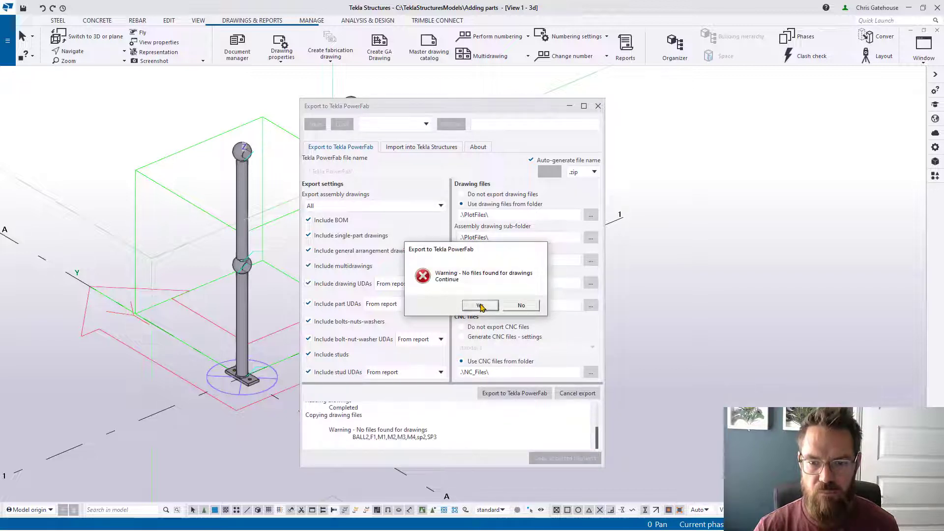
{"action": "left_click", "coordinate": [481, 306]}
{"action": "left_click", "coordinate": [481, 306]}
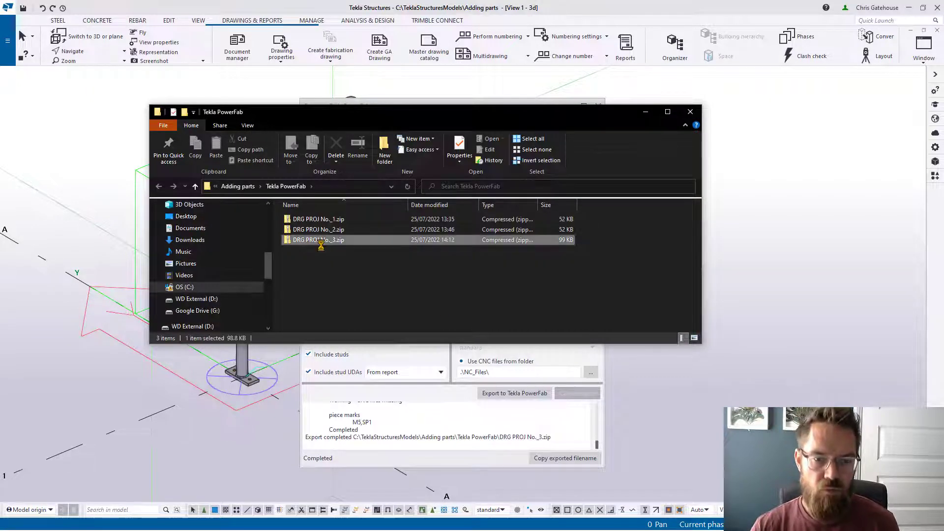
{"action": "left_click", "coordinate": [690, 112]}
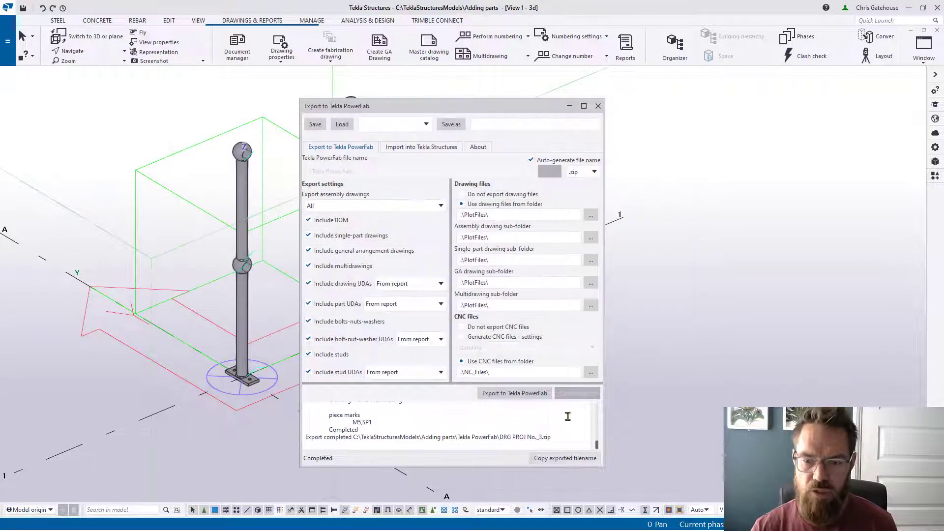
{"action": "left_click", "coordinate": [597, 107]}
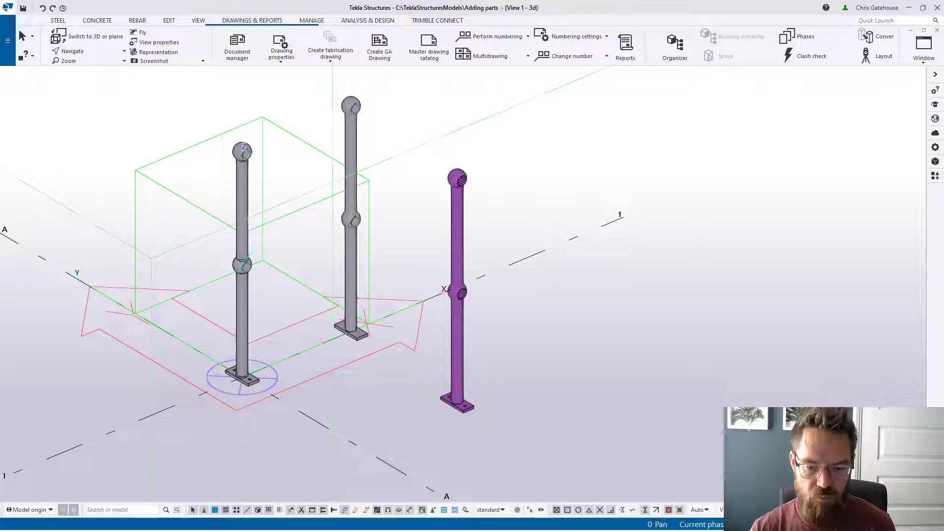
{"action": "left_click", "coordinate": [909, 8]}
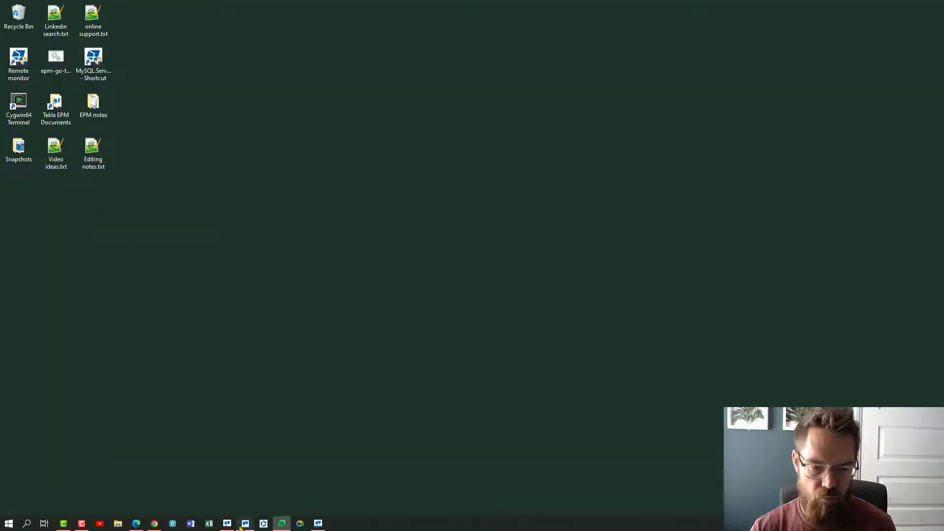
Launch Tekla EPM and import the _3.zip package as Production Control XML.
{"action": "left_click", "coordinate": [227, 523]}
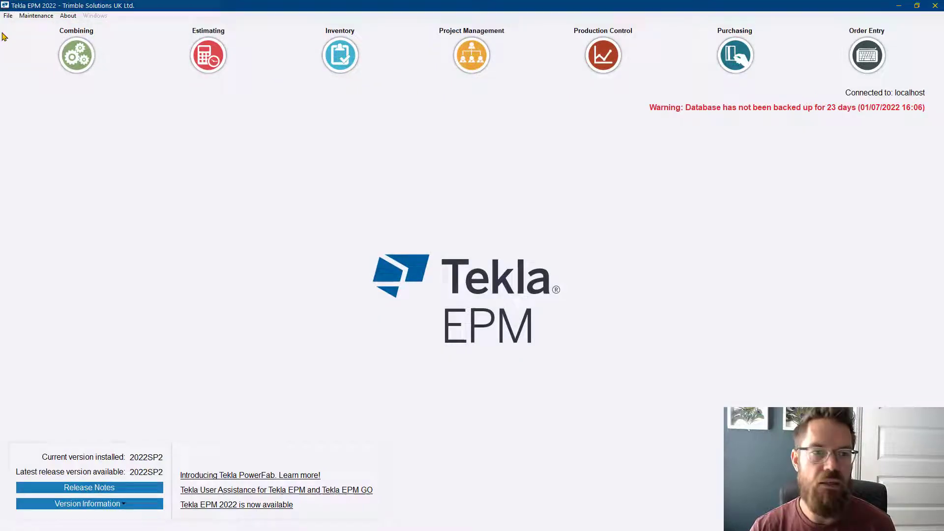
{"action": "left_click", "coordinate": [8, 15]}
{"action": "left_click", "coordinate": [19, 26]}
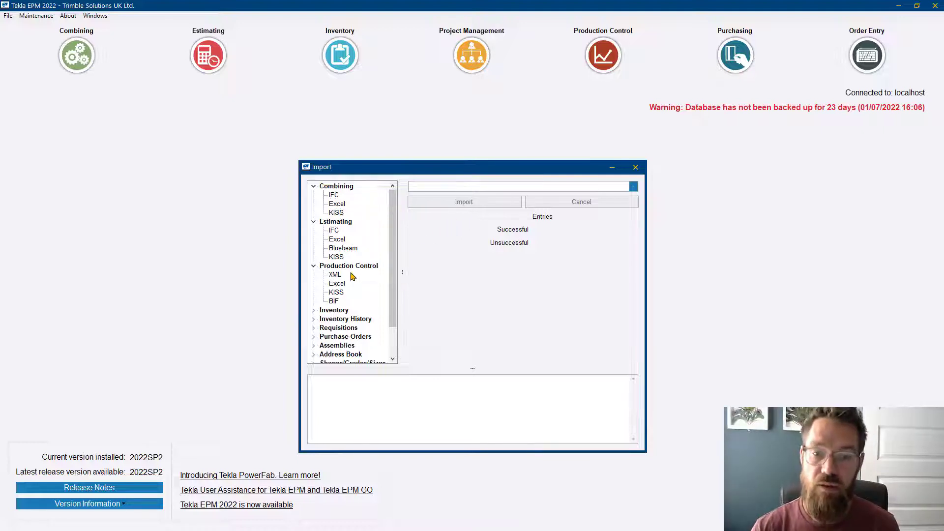
{"action": "left_click", "coordinate": [335, 275]}
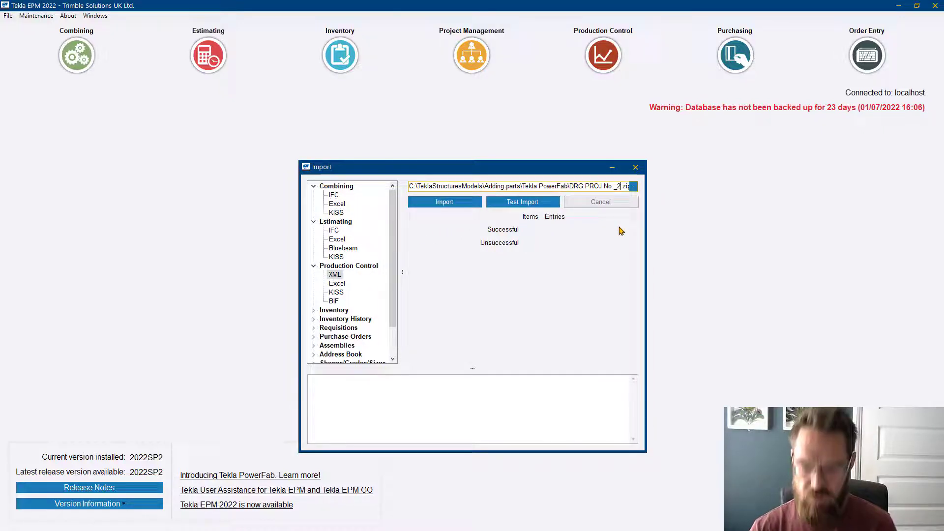
{"action": "key", "text": "BackSpace"}
{"action": "type", "text": "3"}
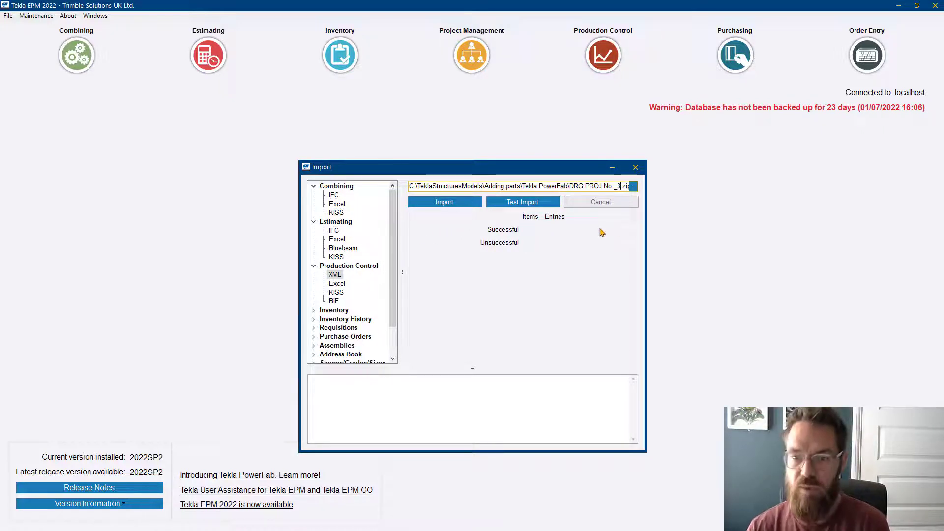
{"action": "left_click", "coordinate": [466, 211]}
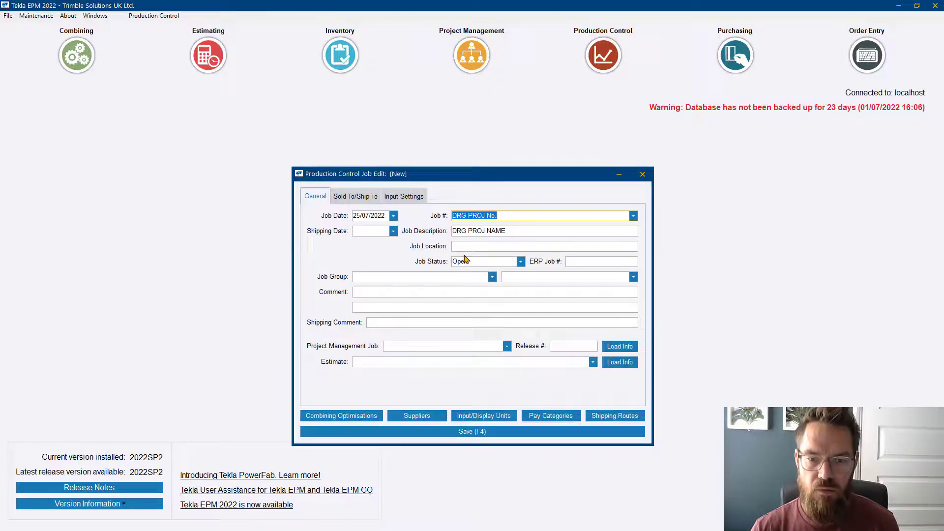
Save new job 210002 'Shape catalogue test', overwriting drawings and accepting all import prompts.
{"action": "type", "text": "21000"}
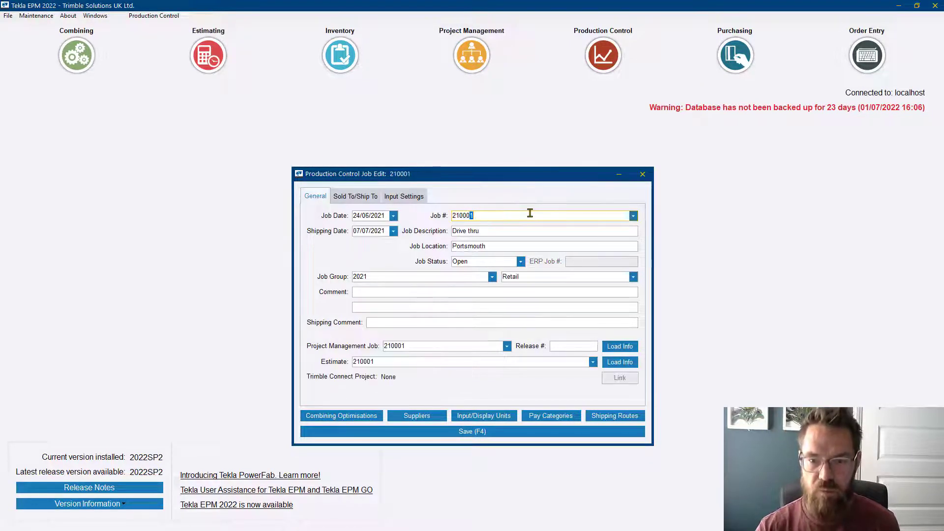
{"action": "type", "text": "2"}
{"action": "left_click", "coordinate": [525, 231]}
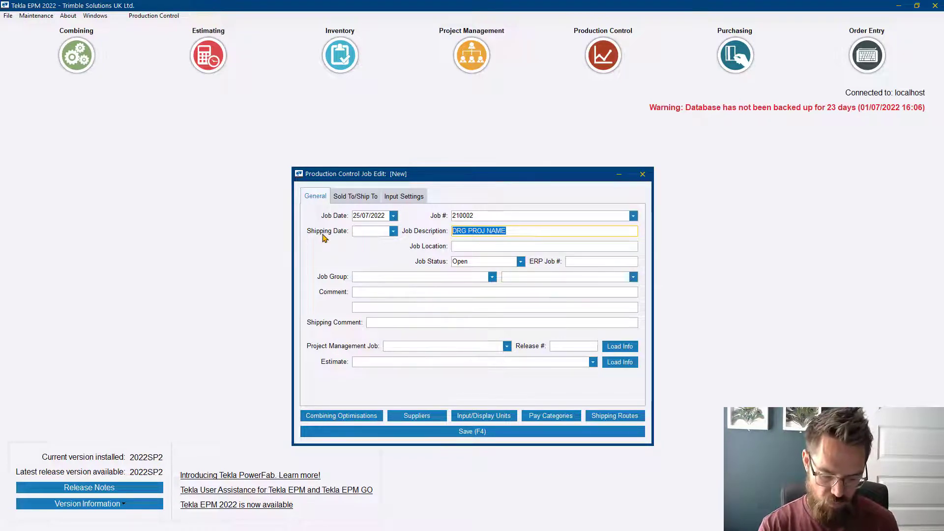
{"action": "type", "text": "Ite"}
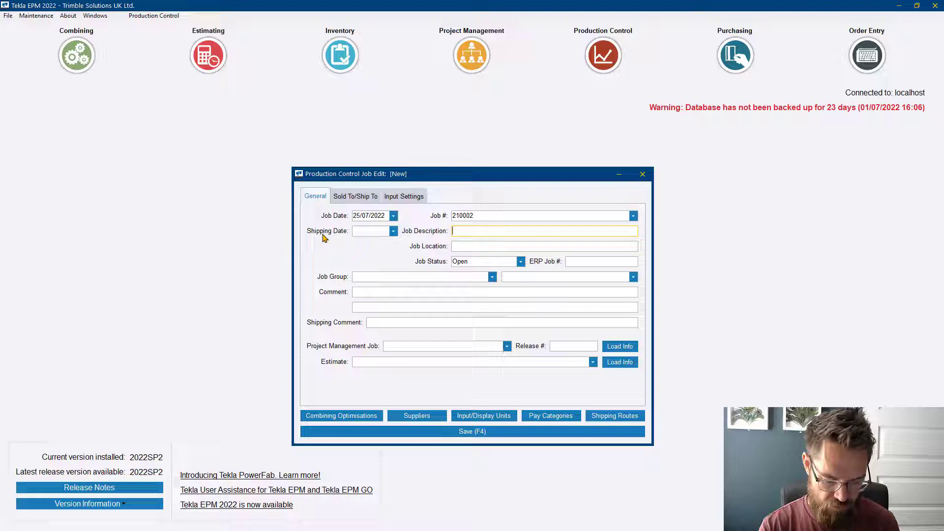
{"action": "type", "text": "Shape catalogue test"}
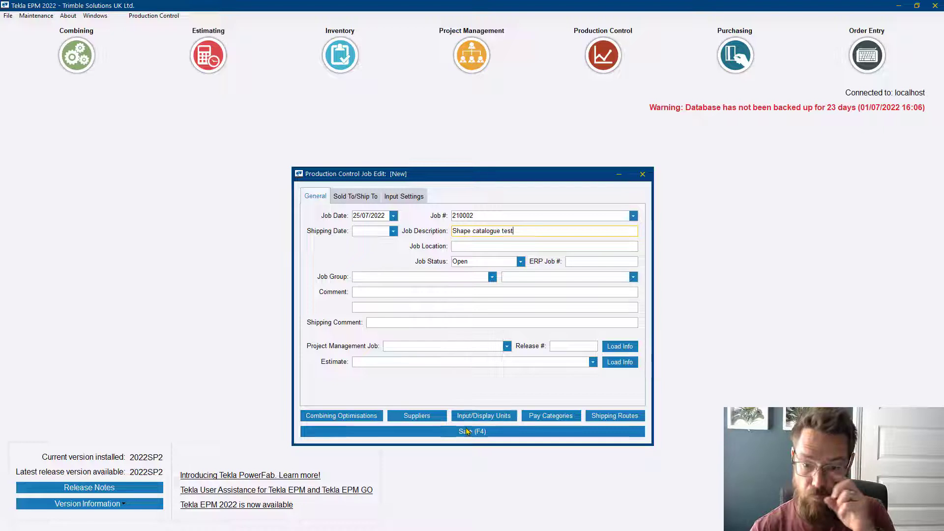
{"action": "left_click", "coordinate": [469, 432]}
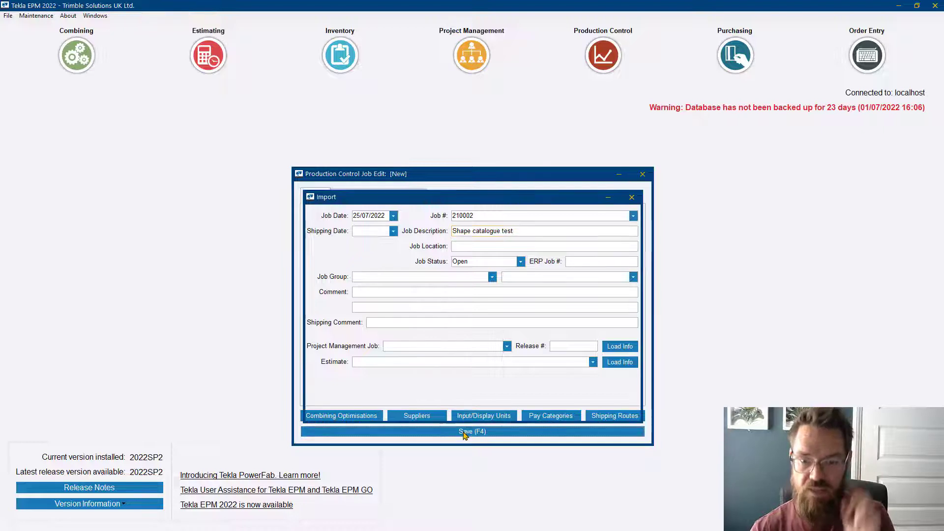
{"action": "left_click", "coordinate": [467, 317]}
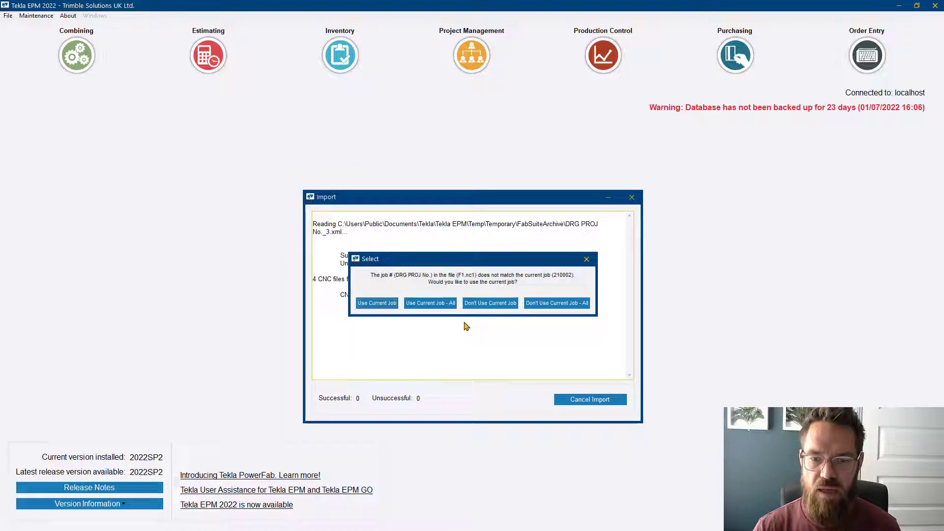
{"action": "left_click", "coordinate": [430, 304]}
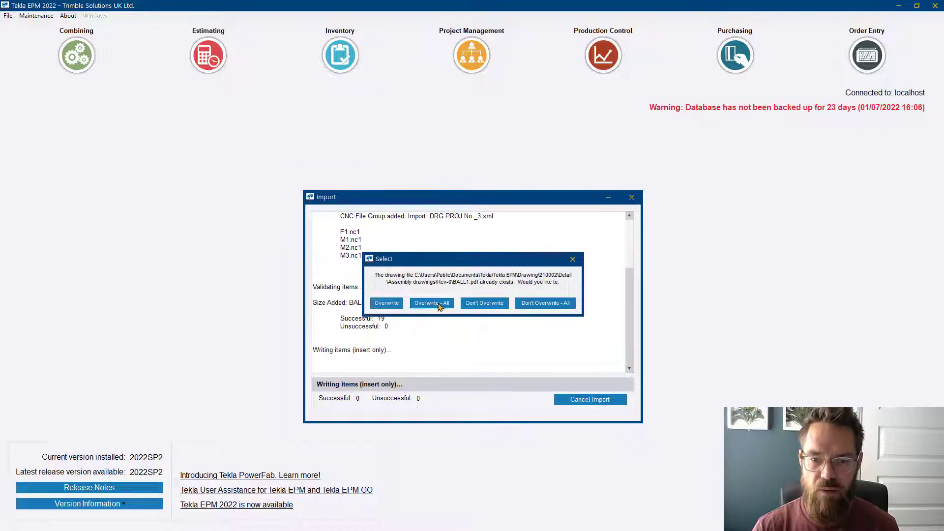
{"action": "left_click", "coordinate": [433, 302]}
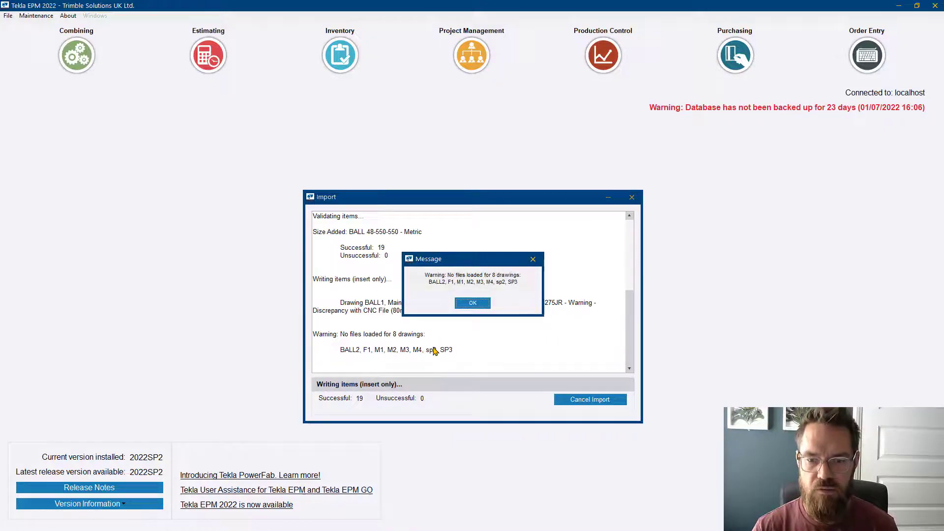
{"action": "left_click", "coordinate": [471, 303]}
{"action": "left_click", "coordinate": [471, 303]}
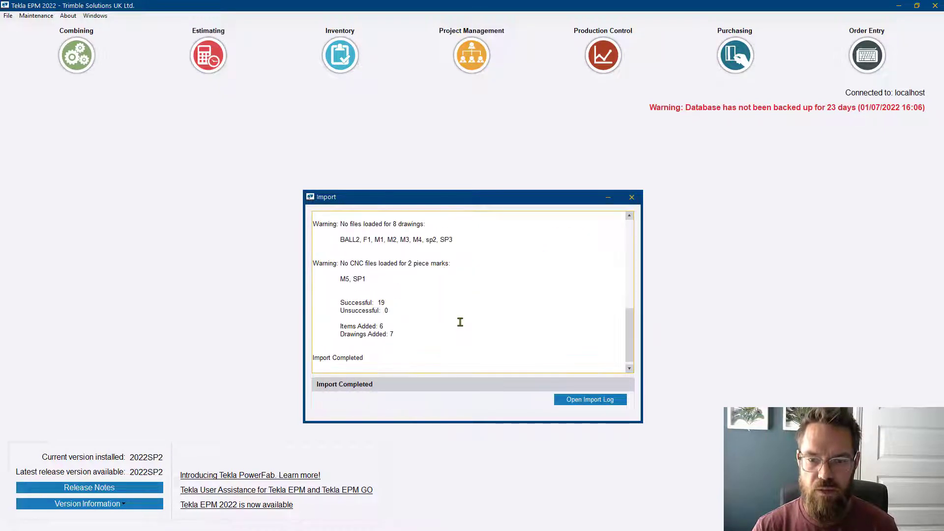
{"action": "left_click", "coordinate": [632, 197]}
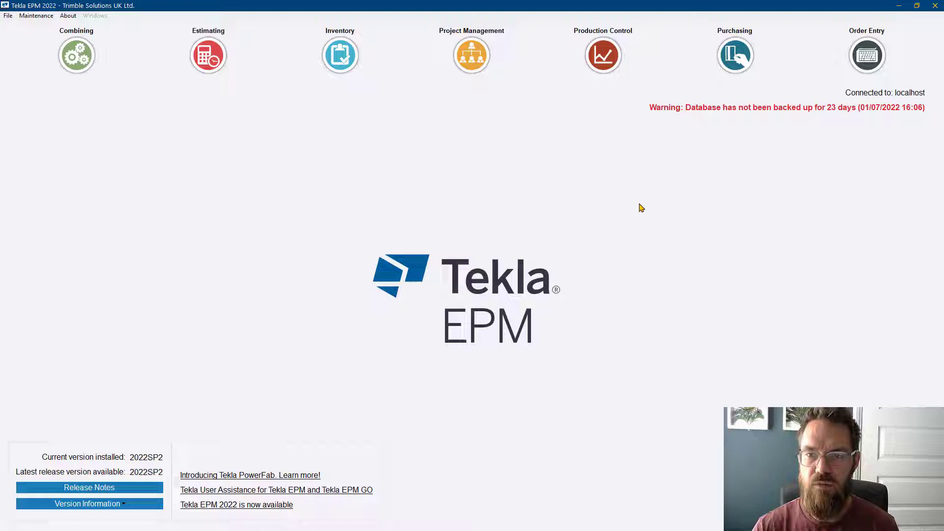
Open production control job 210002 from the job list.
{"action": "left_click", "coordinate": [609, 66]}
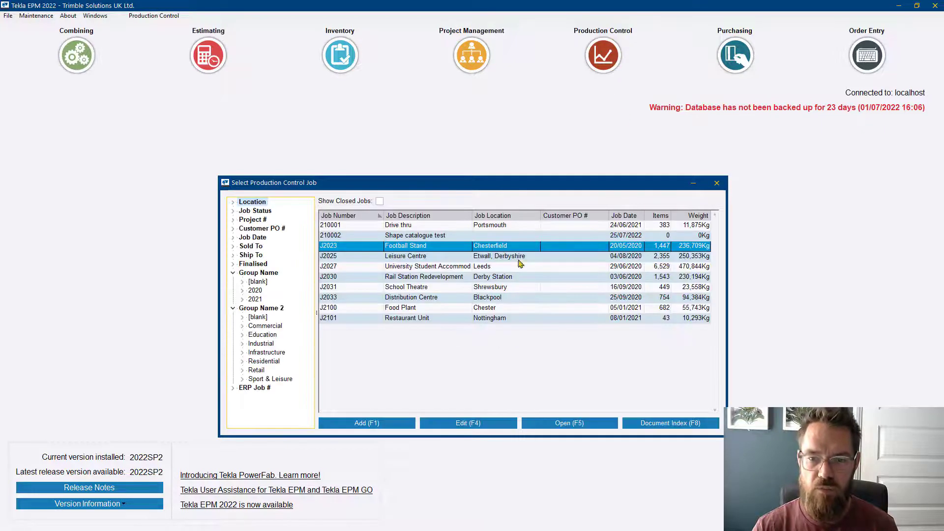
{"action": "key", "text": "Up"}
{"action": "key", "text": "Return"}
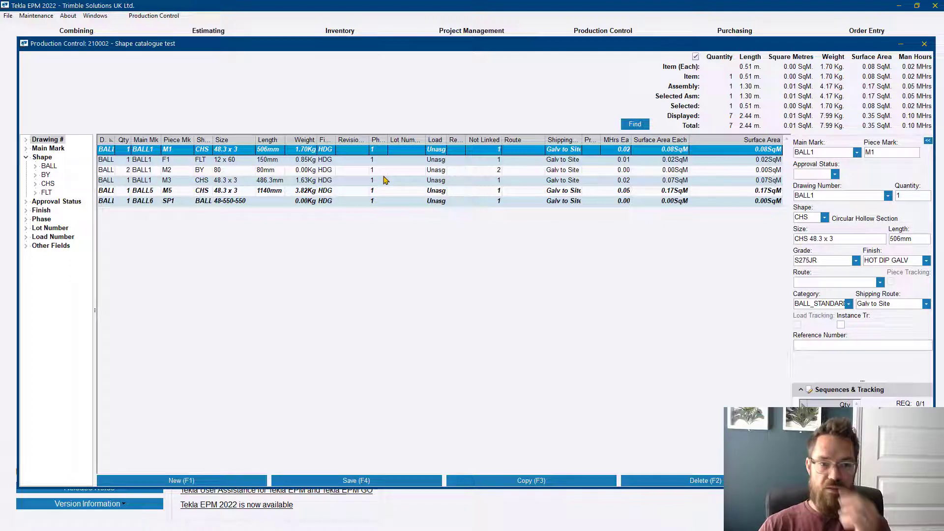
Review the BALL1 pieces F1 and M1–M3 and BALL5's M5, then widen the Drawing # column.
{"action": "left_click", "coordinate": [344, 182], "text": "shift"}
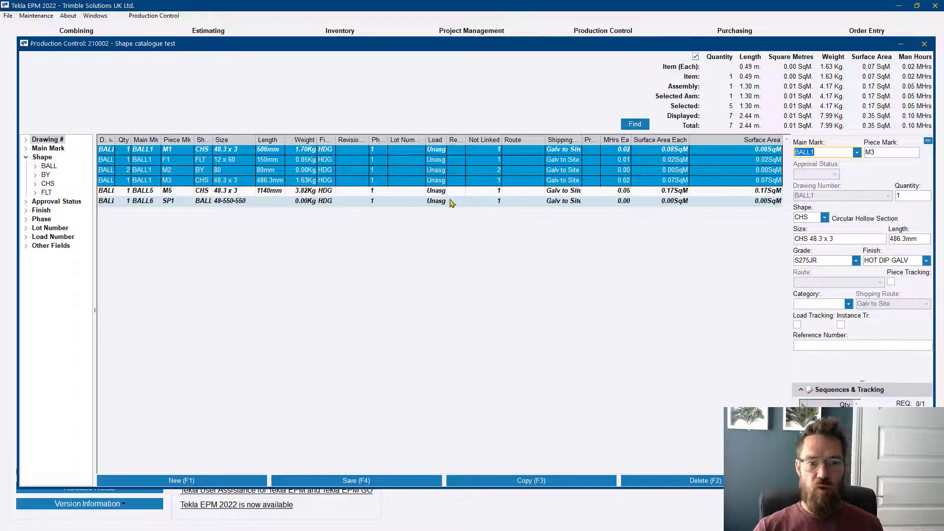
{"action": "left_click", "coordinate": [342, 162]}
{"action": "left_click", "coordinate": [341, 174]}
{"action": "left_click", "coordinate": [341, 180], "text": "shift"}
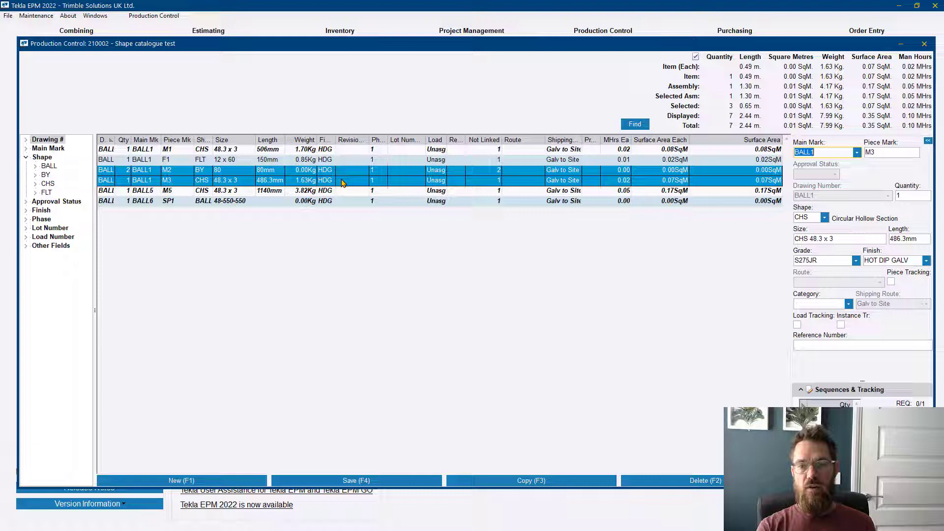
{"action": "left_click", "coordinate": [292, 192]}
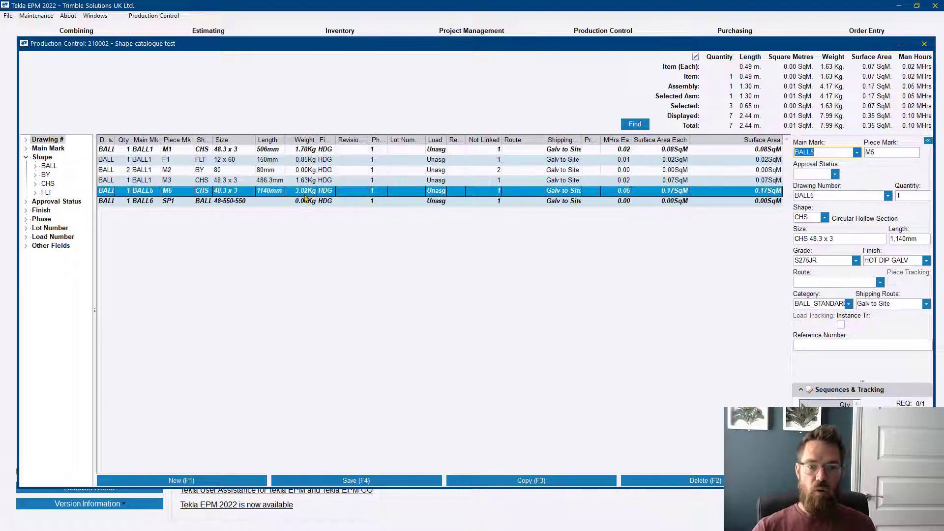
{"action": "left_click_drag", "start_coordinate": [113, 142], "coordinate": [120, 141]}
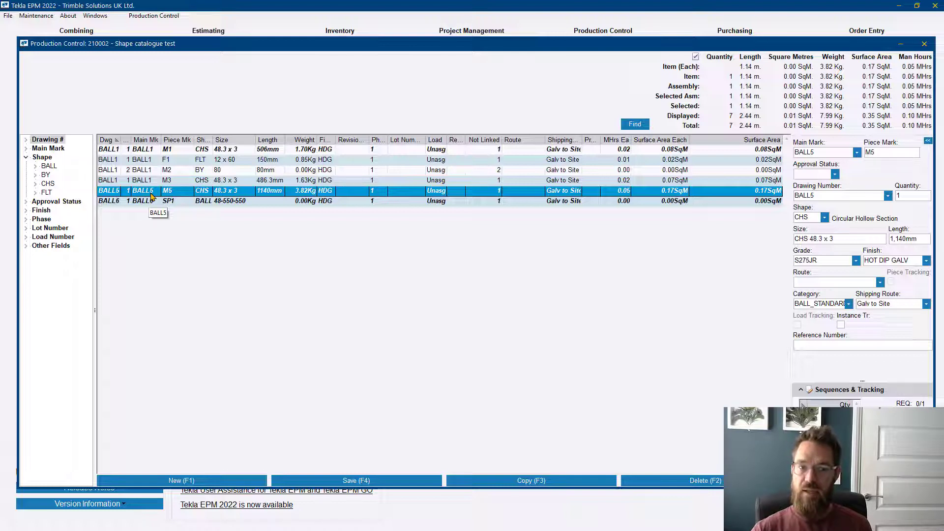
Select BALL6 piece SP1, widen the Shape column and check its BALL 48-550-550 shape.
{"action": "left_click", "coordinate": [164, 202]}
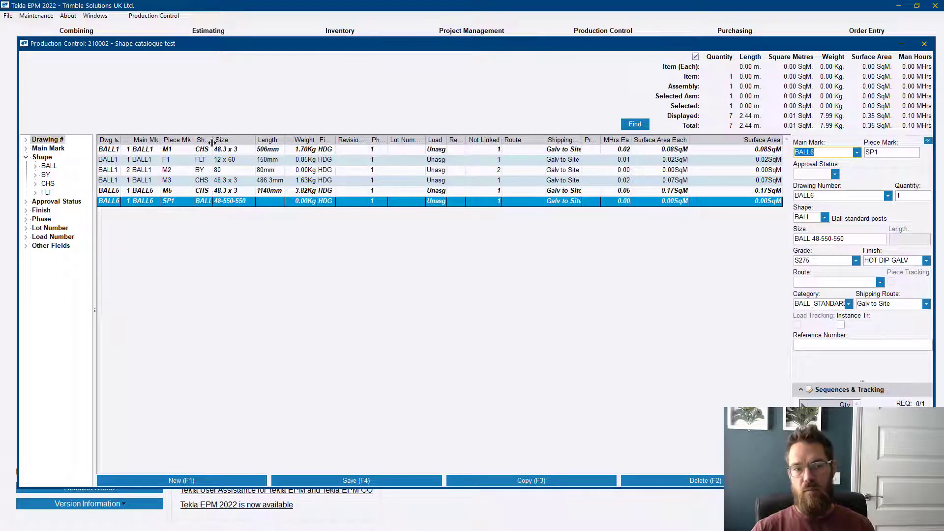
{"action": "left_click_drag", "start_coordinate": [213, 142], "coordinate": [216, 140]}
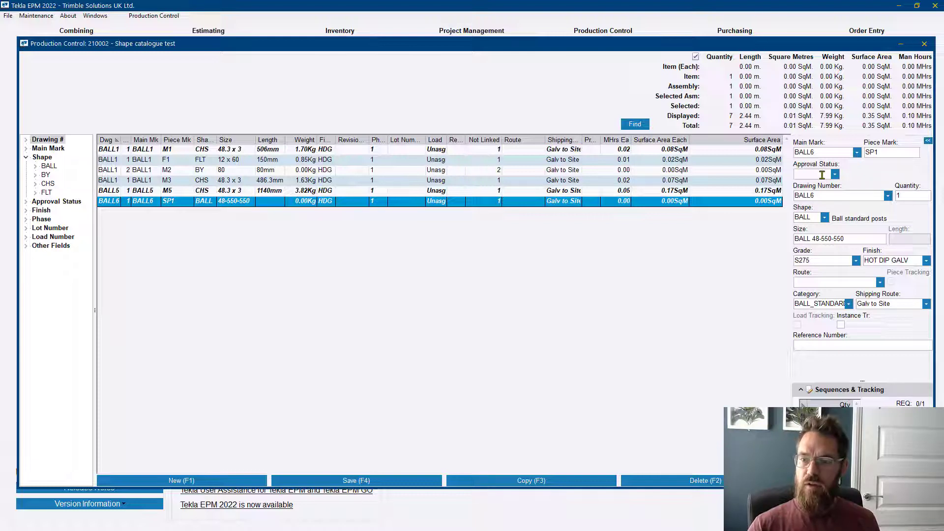
{"action": "left_click", "coordinate": [825, 217]}
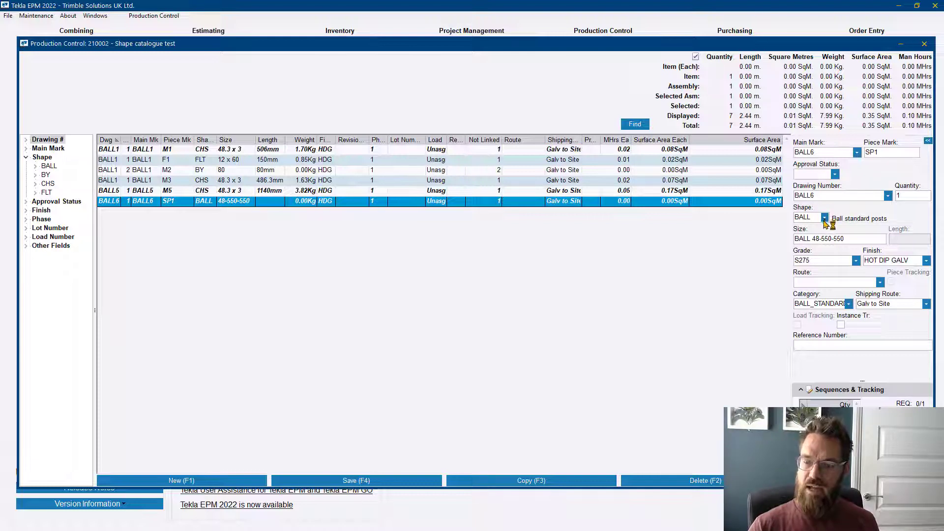